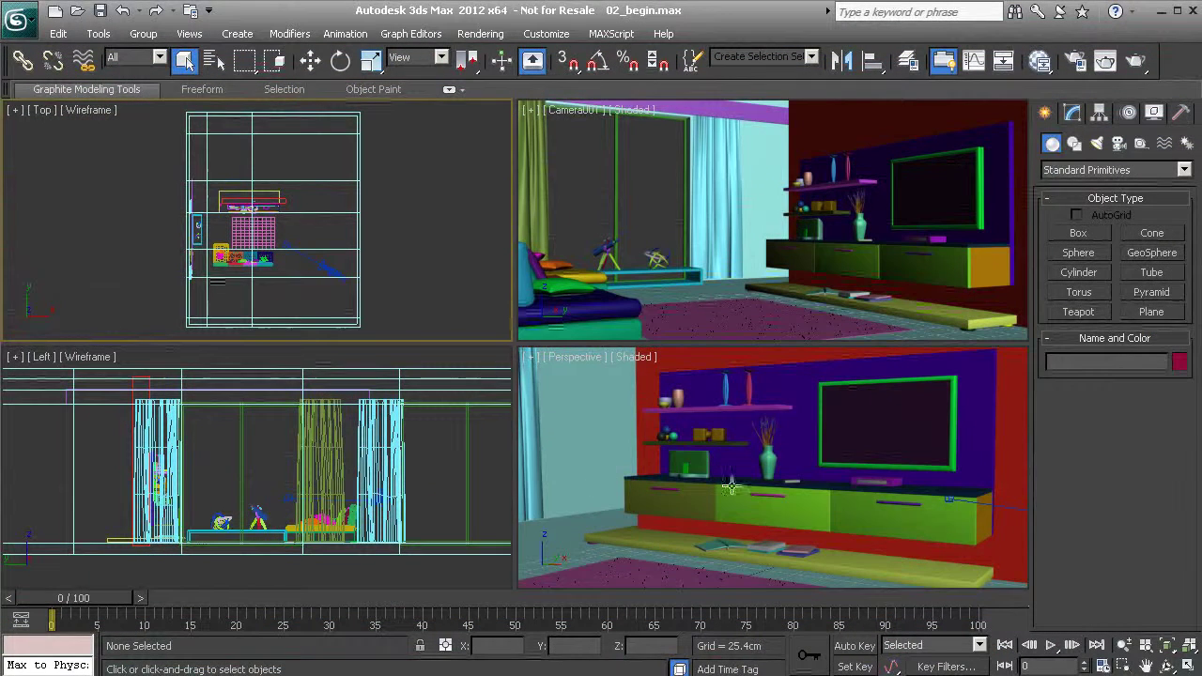
# - Examine the living room's TV wall, shelves, sofa and windows in an enlarged perspective view
pyautogui.moveTo(732, 486)
pyautogui.keyDown('alt'); pyautogui.mouseDown(button='middle')
pyautogui.moveTo(735, 451)
pyautogui.moveTo(729, 499)
pyautogui.mouseUp(button='middle'); pyautogui.keyUp('alt')
pyautogui.hotkey('alt', 'w')
pyautogui.moveTo(628, 419); pyautogui.dragTo(437, 371, button='middle')
pyautogui.keyDown('alt'); pyautogui.moveTo(481, 325); pyautogui.dragTo(554, 428, button='middle'); pyautogui.keyUp('alt')
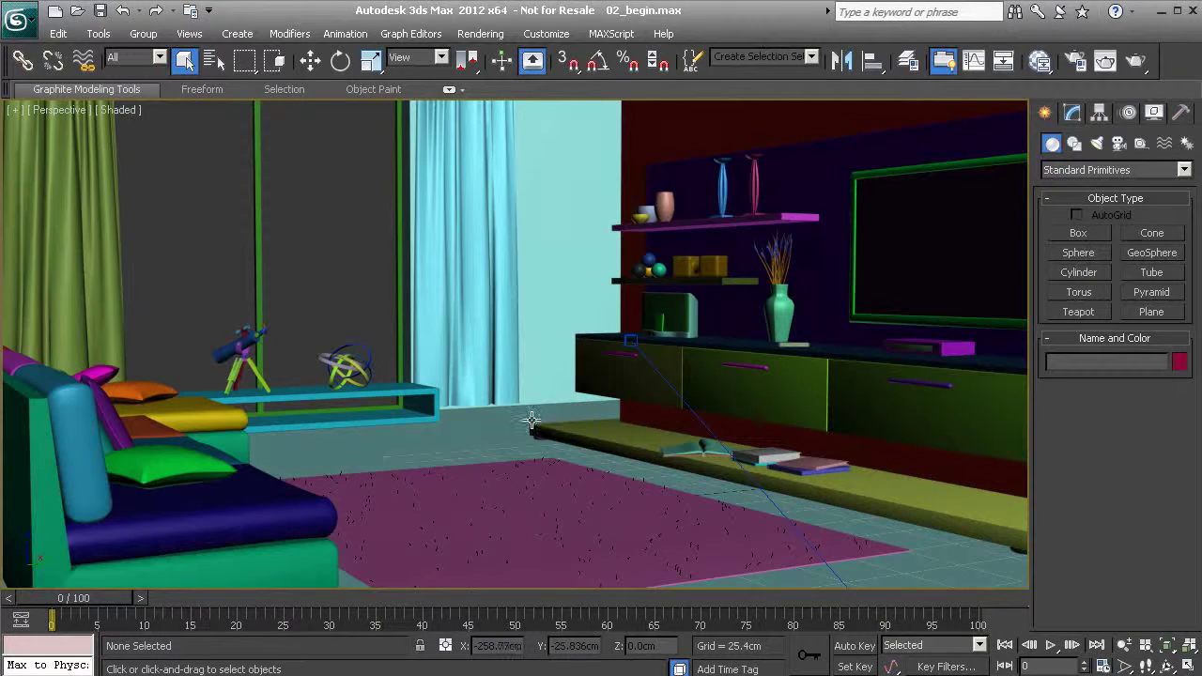
pyautogui.keyDown('alt'); pyautogui.moveTo(459, 367); pyautogui.dragTo(442, 376, button='middle'); pyautogui.keyUp('alt')
pyautogui.scroll(-2, 494, 325)
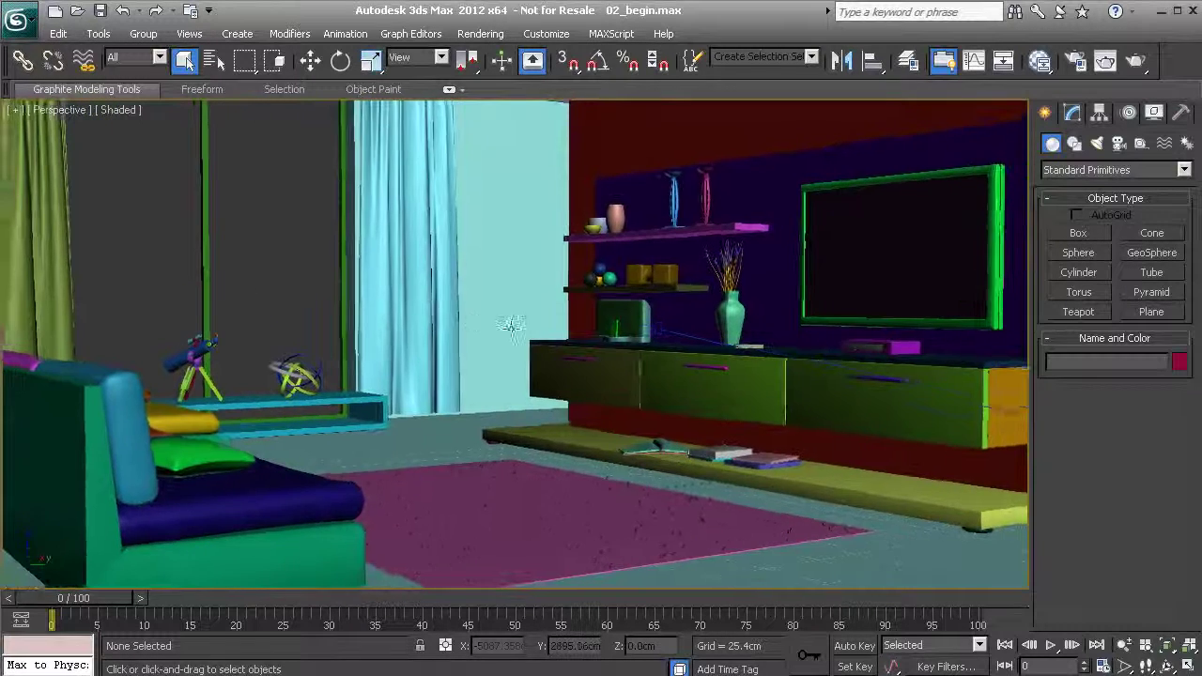
pyautogui.moveTo(536, 329); pyautogui.dragTo(516, 336, button='middle')
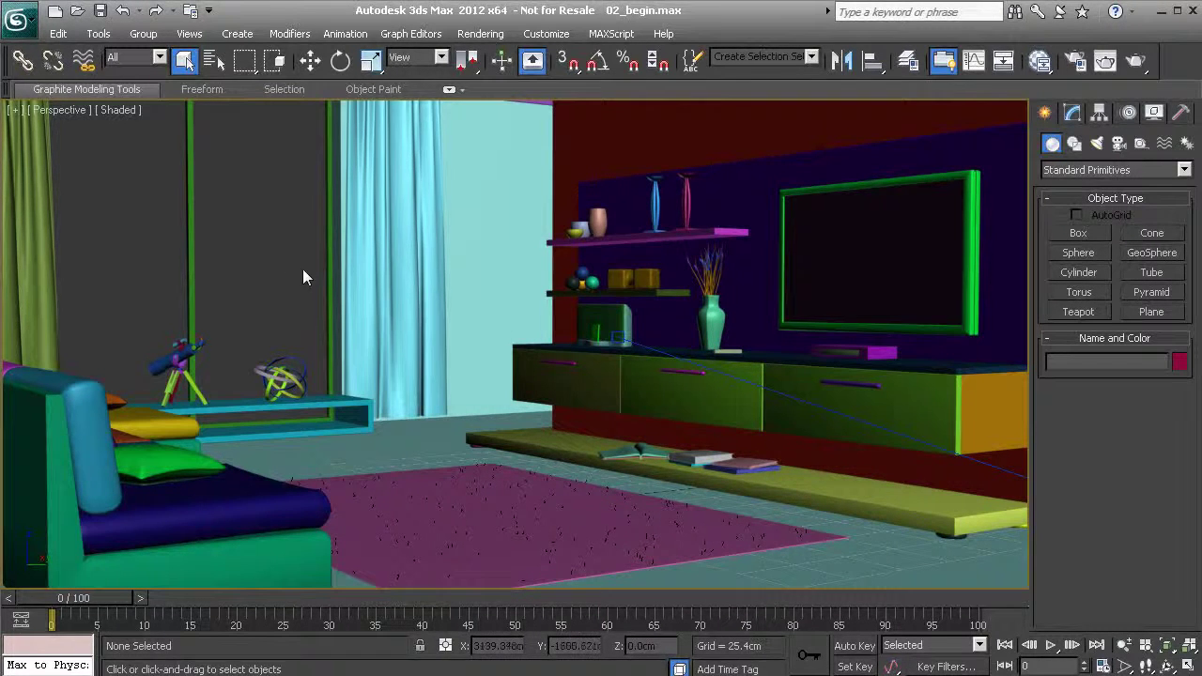
pyautogui.moveTo(502, 271); pyautogui.dragTo(473, 308, button='middle')
pyautogui.keyDown('alt'); pyautogui.moveTo(436, 248); pyautogui.dragTo(485, 300, button='middle'); pyautogui.keyUp('alt')
# - Select the room geometry and measure its X, Y and Z dimensions to check the scene scale
pyautogui.click(440, 255)
pyautogui.scroll(-3, 482, 266)
pyautogui.hotkey('alt', 'q')
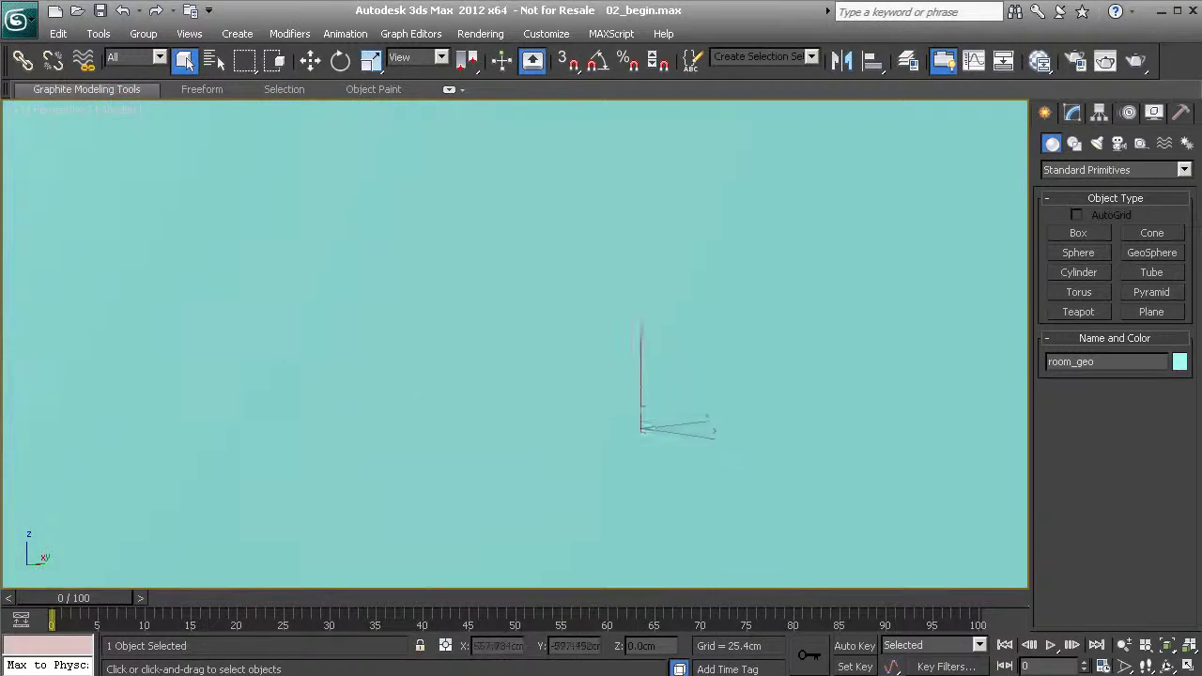
pyautogui.hotkey('alt', 'w')
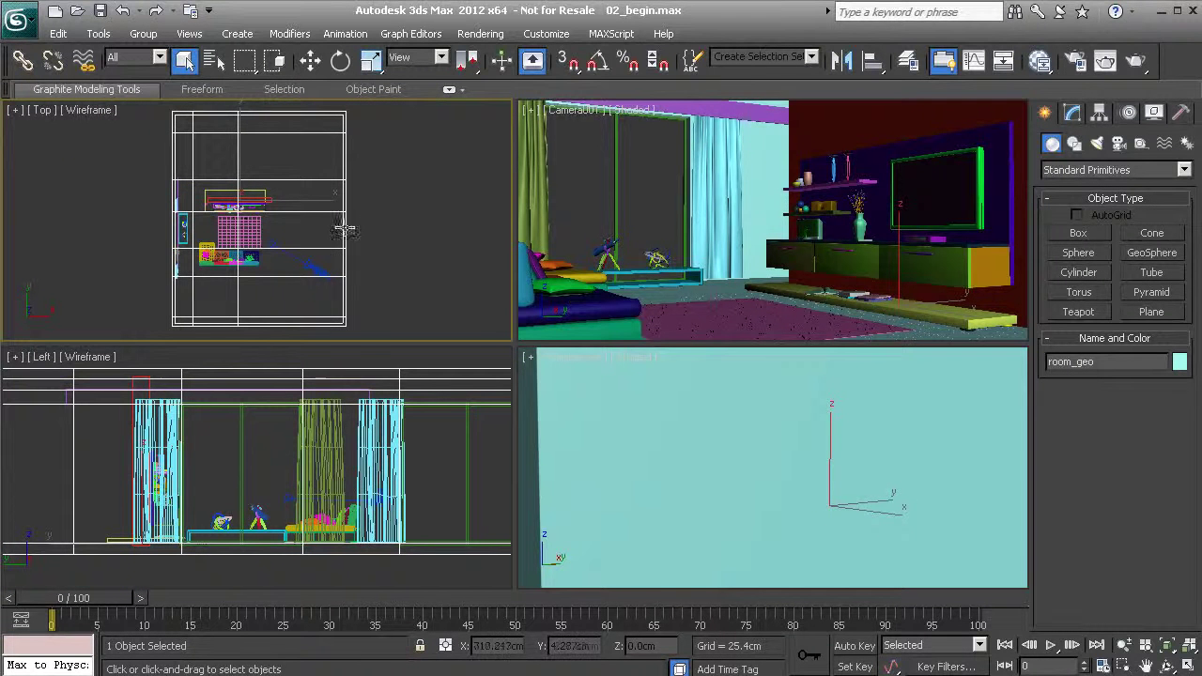
pyautogui.click(1183, 113)
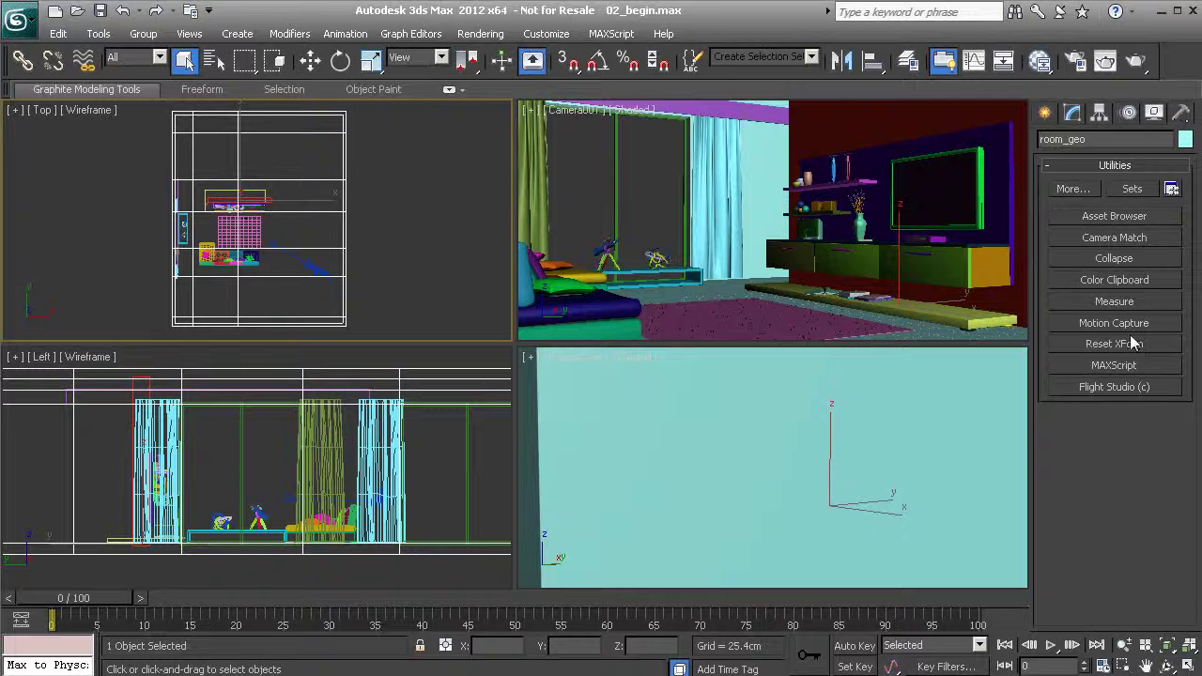
pyautogui.click(1119, 302)
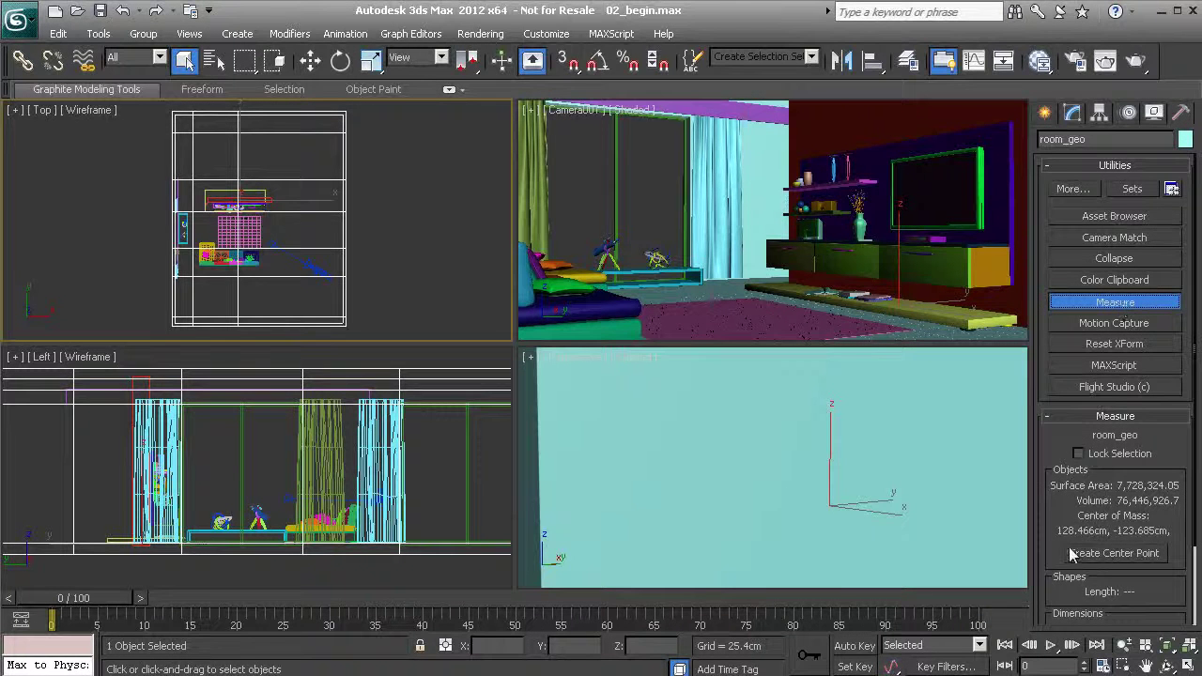
pyautogui.moveTo(1052, 542); pyautogui.dragTo(1043, 351)
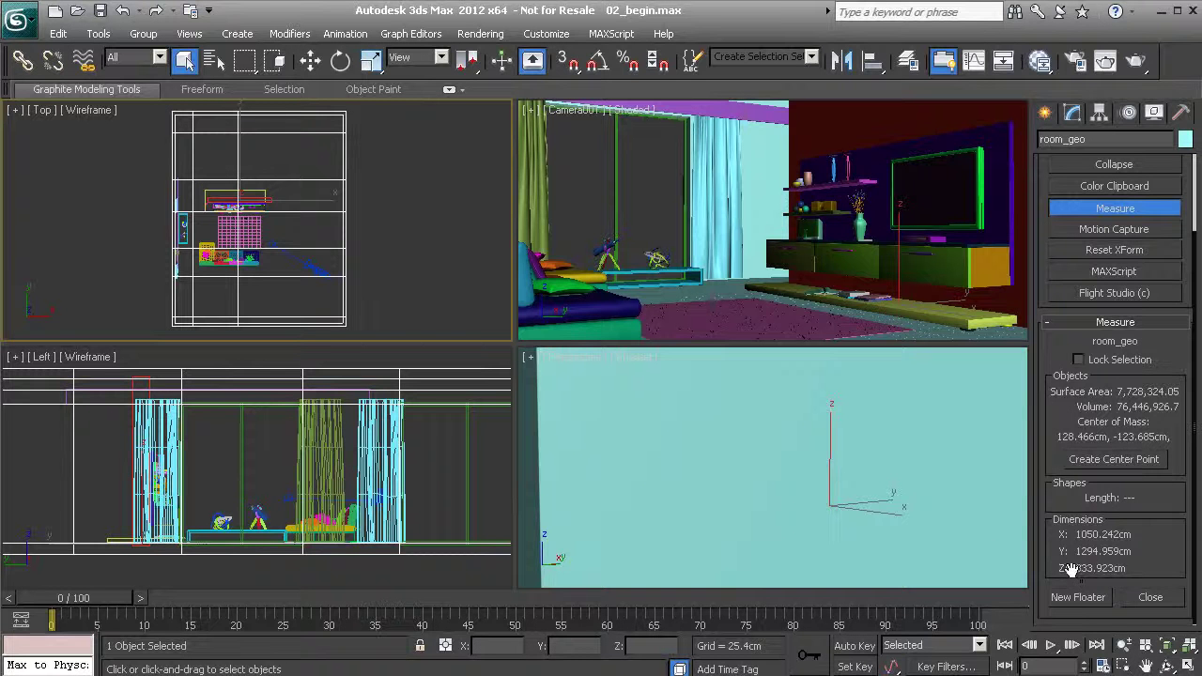
pyautogui.moveTo(837, 479); pyautogui.dragTo(813, 513, button='middle')
pyautogui.scroll(4, 813, 513)
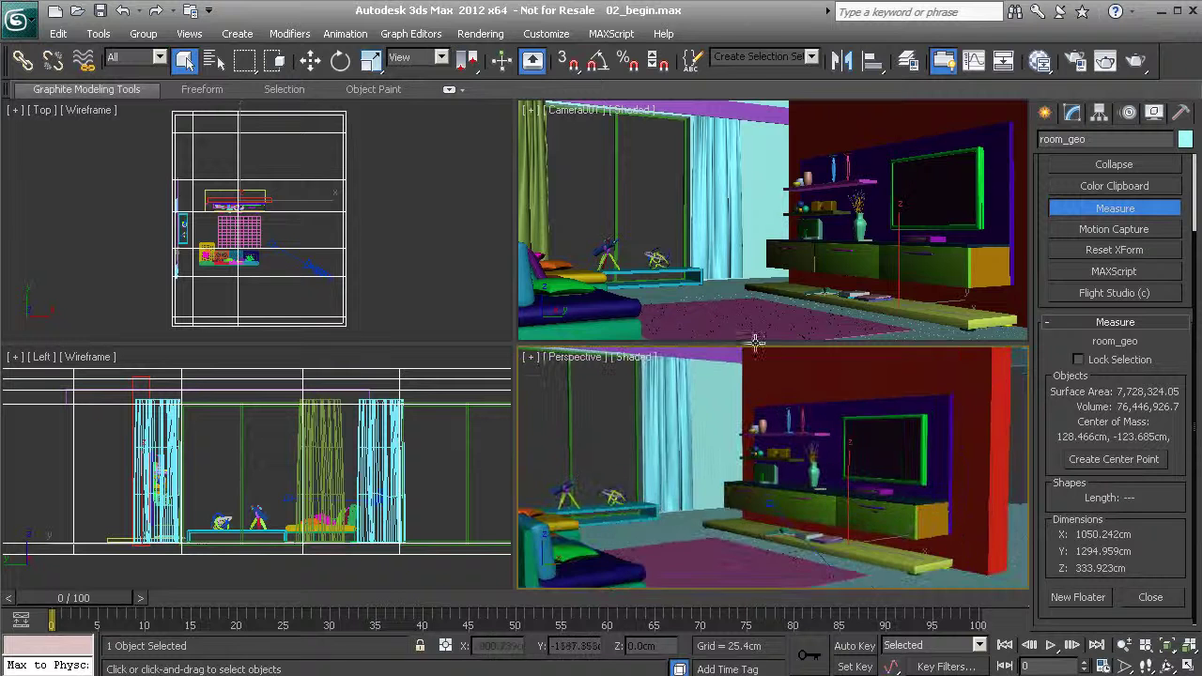
pyautogui.moveTo(752, 369); pyautogui.dragTo(741, 408, button='middle')
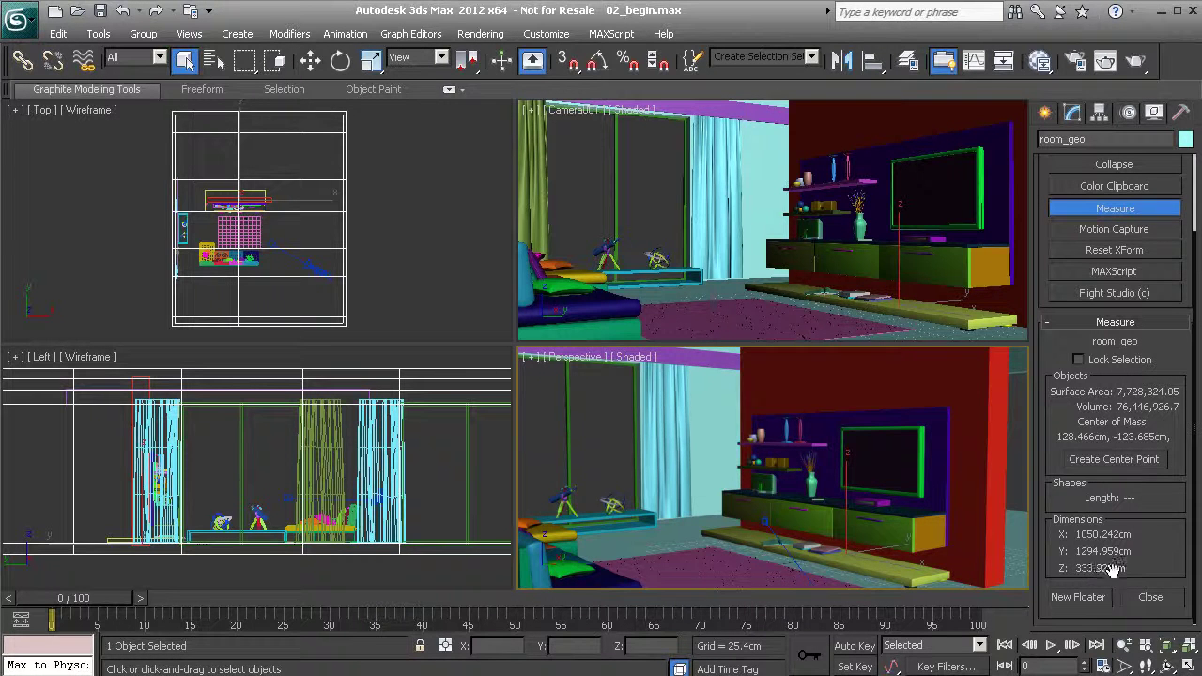
pyautogui.keyDown('alt'); pyautogui.moveTo(703, 483); pyautogui.dragTo(748, 496, button='middle'); pyautogui.keyUp('alt')
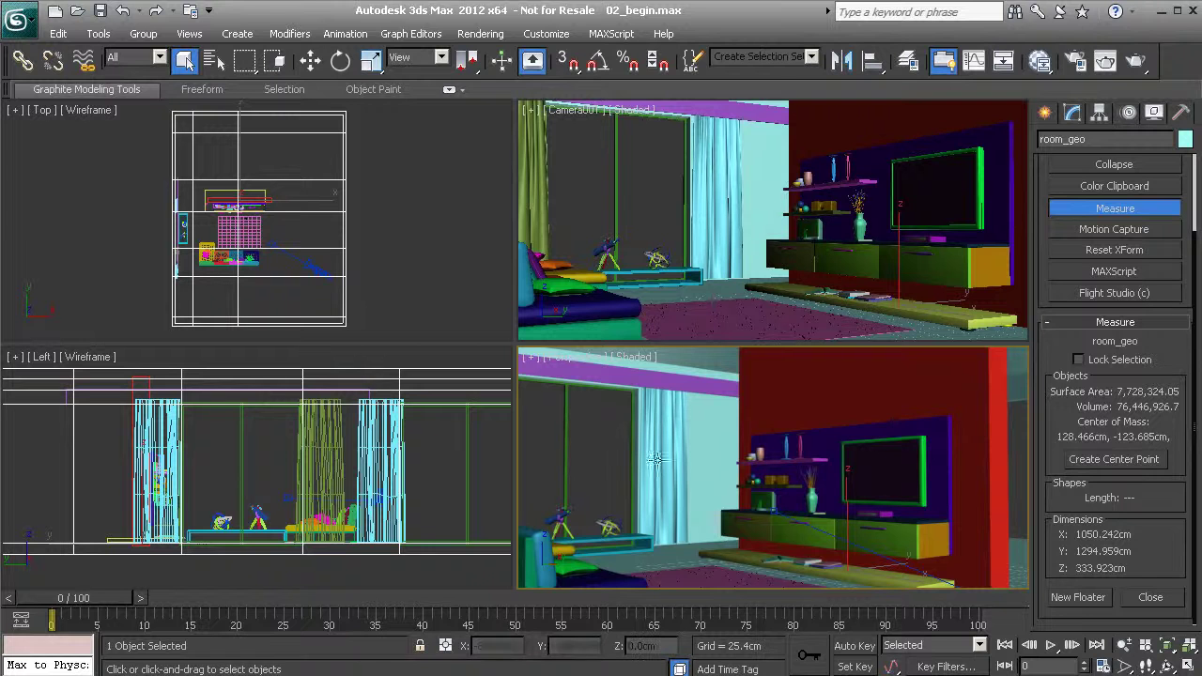
# - Select the scene camera and examine its placement and the room's TV wall, windows and sofa from several angles
pyautogui.click(305, 263)
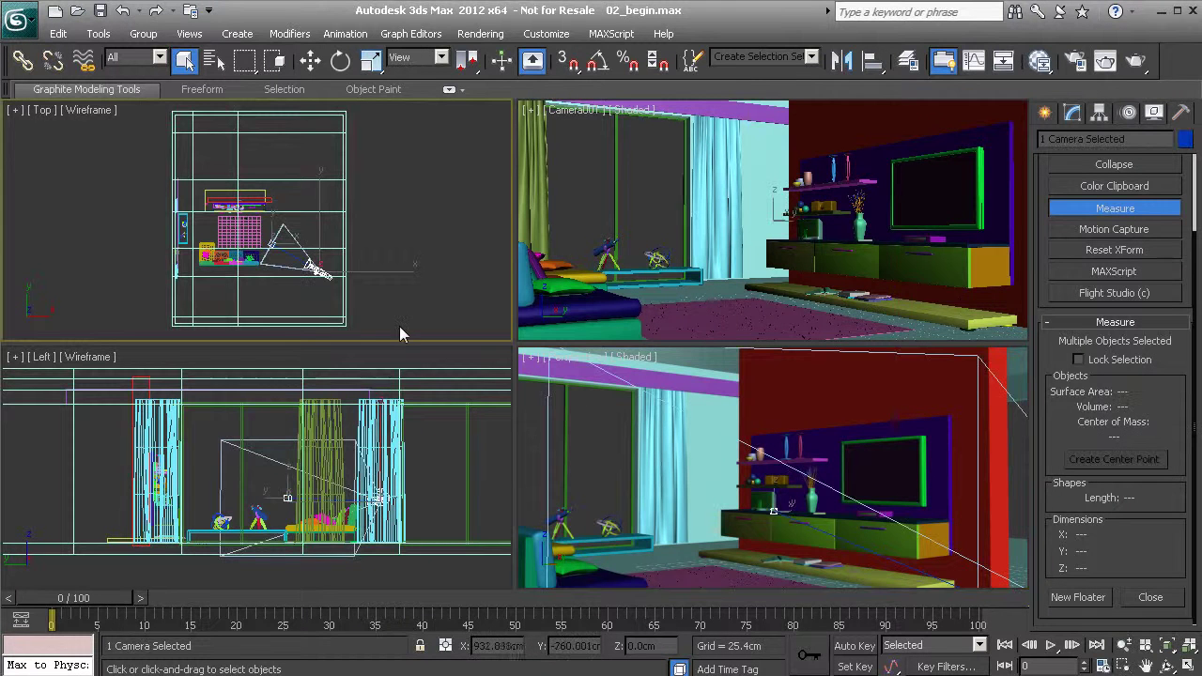
pyautogui.moveTo(344, 308); pyautogui.dragTo(334, 287, button='middle')
pyautogui.scroll(4, 335, 287)
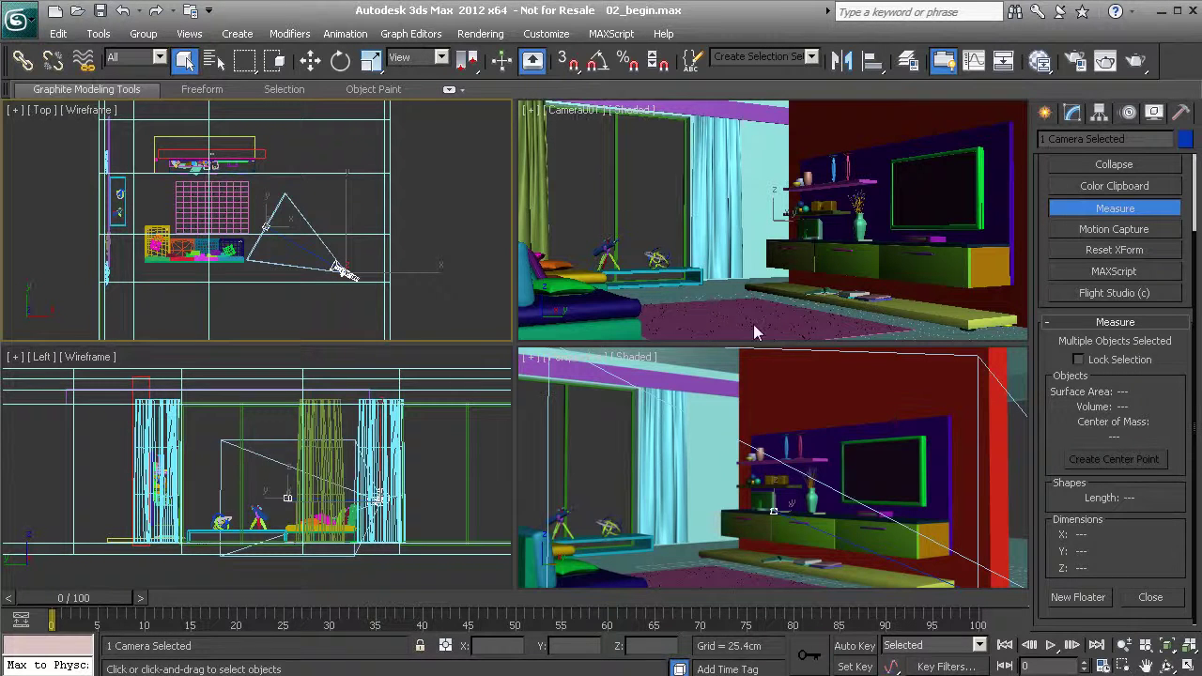
pyautogui.moveTo(780, 486); pyautogui.dragTo(847, 501, button='middle')
pyautogui.scroll(-3, 803, 502)
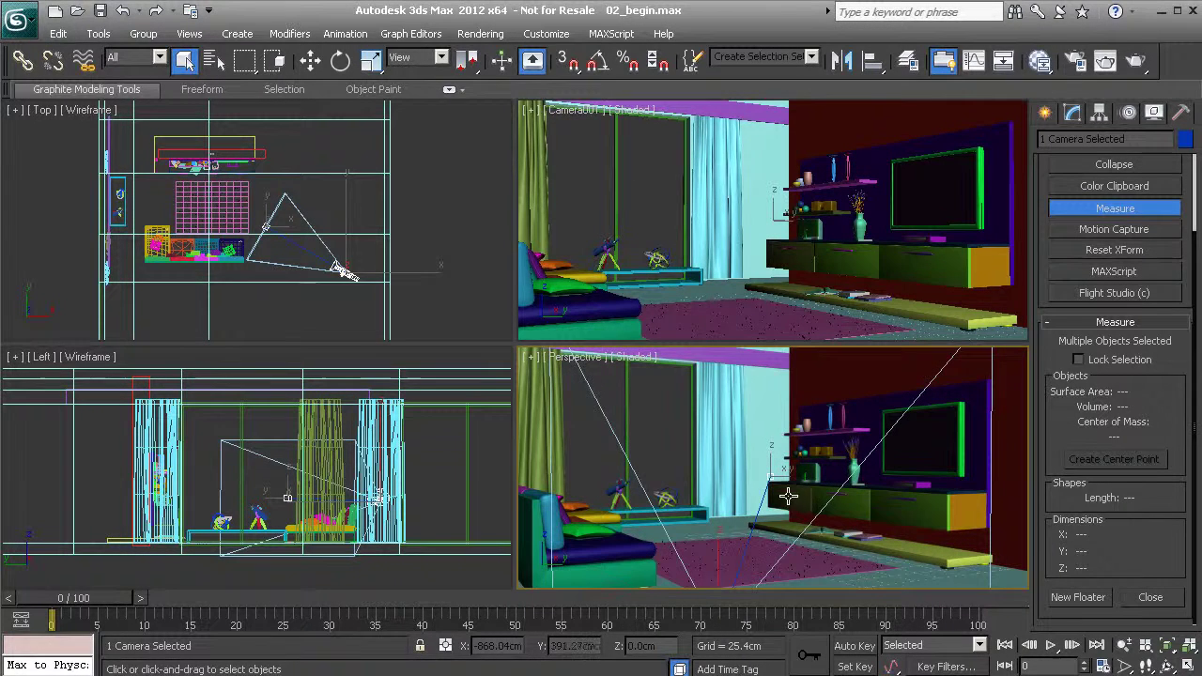
pyautogui.moveTo(708, 478); pyautogui.dragTo(724, 474, button='middle')
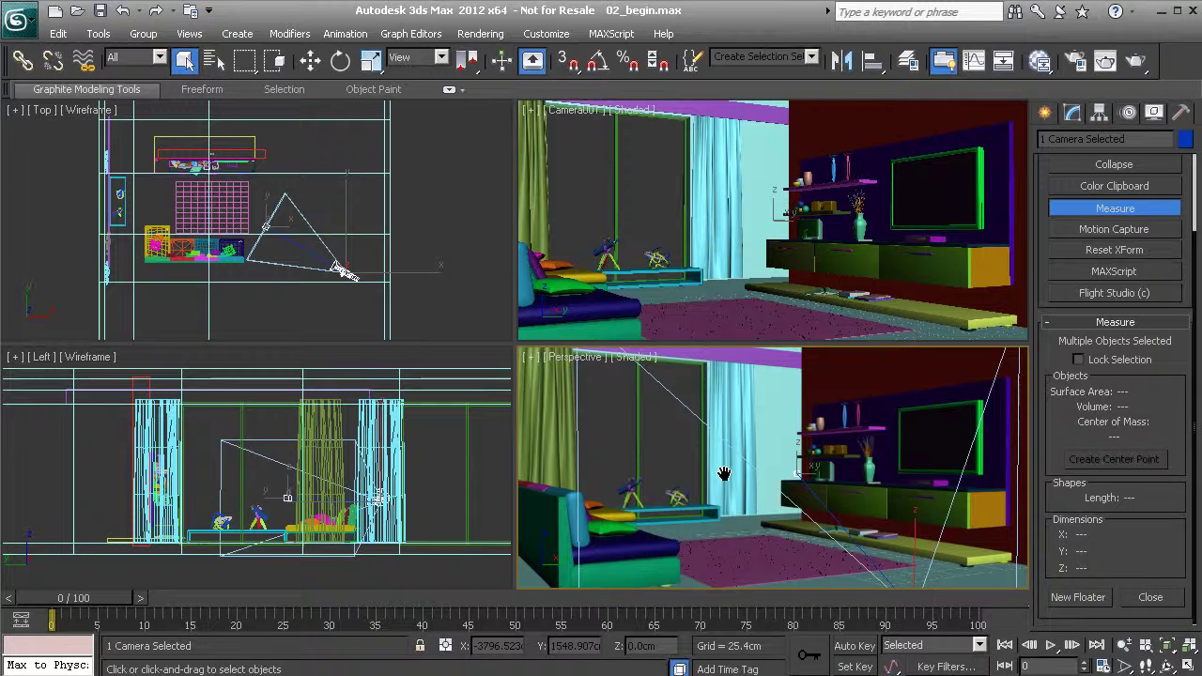
pyautogui.moveTo(725, 473)
pyautogui.keyDown('alt'); pyautogui.mouseDown(button='middle')
pyautogui.moveTo(704, 482)
pyautogui.moveTo(740, 465)
pyautogui.mouseUp(button='middle'); pyautogui.keyUp('alt')
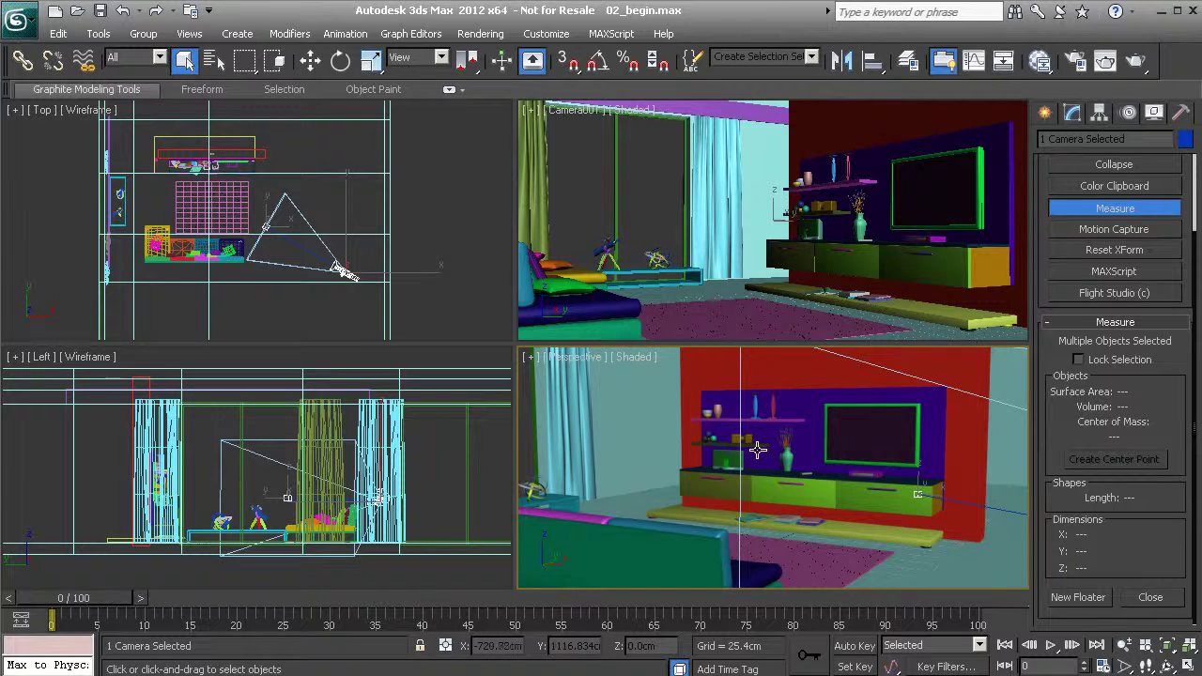
pyautogui.keyDown('alt'); pyautogui.moveTo(703, 475); pyautogui.dragTo(812, 489, button='middle'); pyautogui.keyUp('alt')
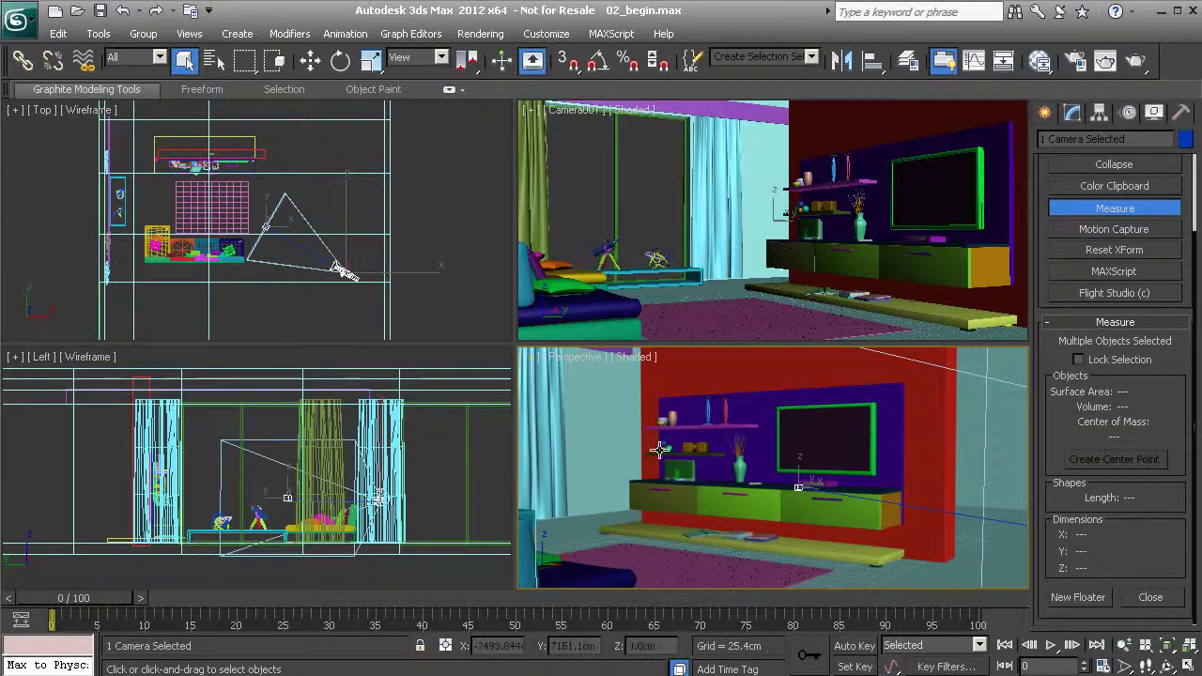
pyautogui.moveTo(628, 487)
pyautogui.keyDown('alt'); pyautogui.mouseDown(button='middle')
pyautogui.moveTo(684, 483)
pyautogui.moveTo(636, 481)
pyautogui.mouseUp(button='middle'); pyautogui.keyUp('alt')
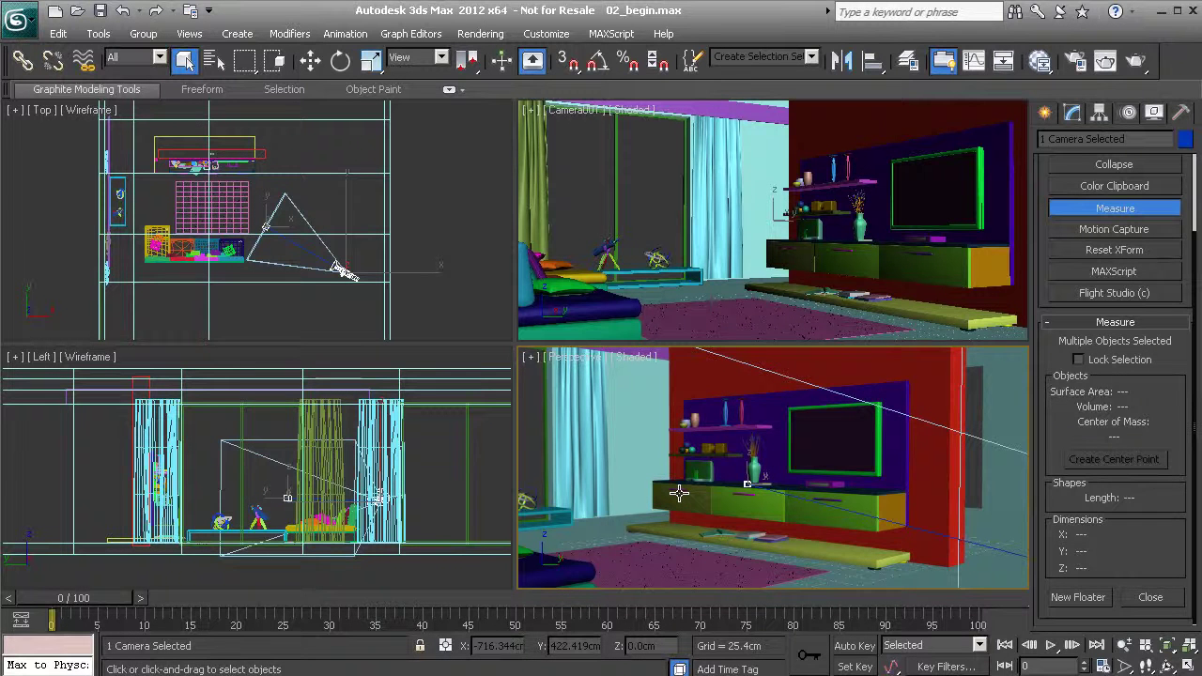
pyautogui.keyDown('alt'); pyautogui.moveTo(684, 491); pyautogui.dragTo(682, 445, button='middle'); pyautogui.keyUp('alt')
pyautogui.hotkey('alt', 'w')
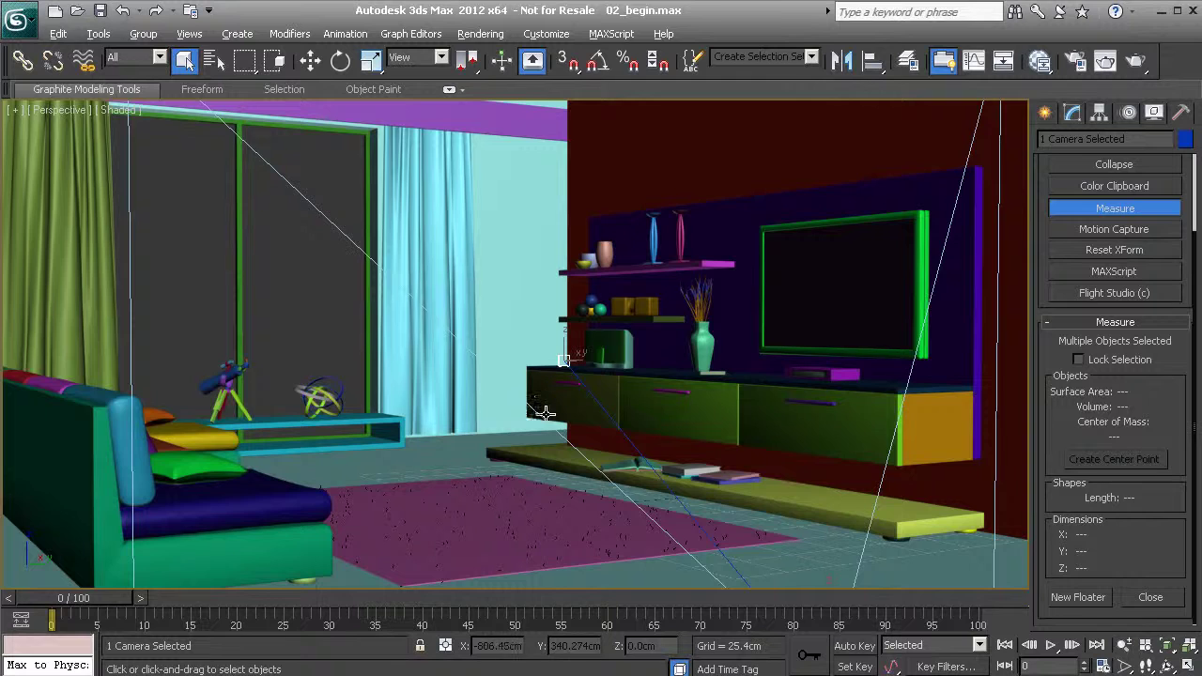
pyautogui.moveTo(551, 413); pyautogui.dragTo(481, 416, button='middle')
pyautogui.keyDown('alt'); pyautogui.moveTo(481, 416); pyautogui.dragTo(559, 428, button='middle'); pyautogui.keyUp('alt')
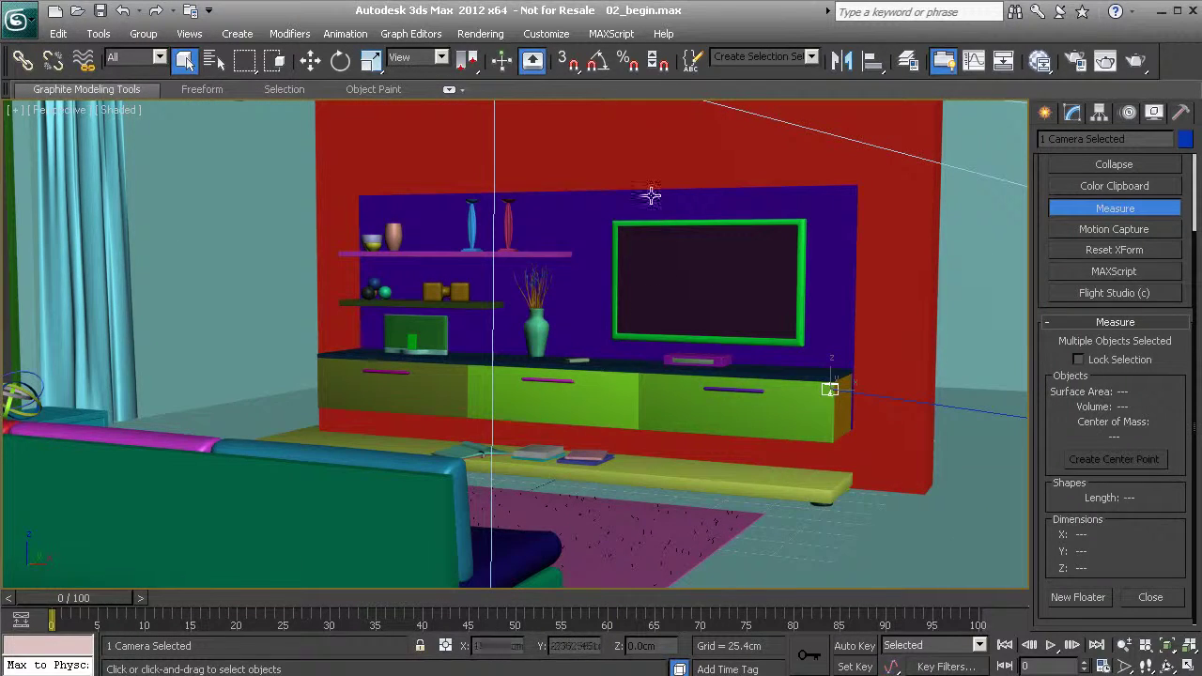
pyautogui.moveTo(615, 448); pyautogui.dragTo(574, 429, button='middle')
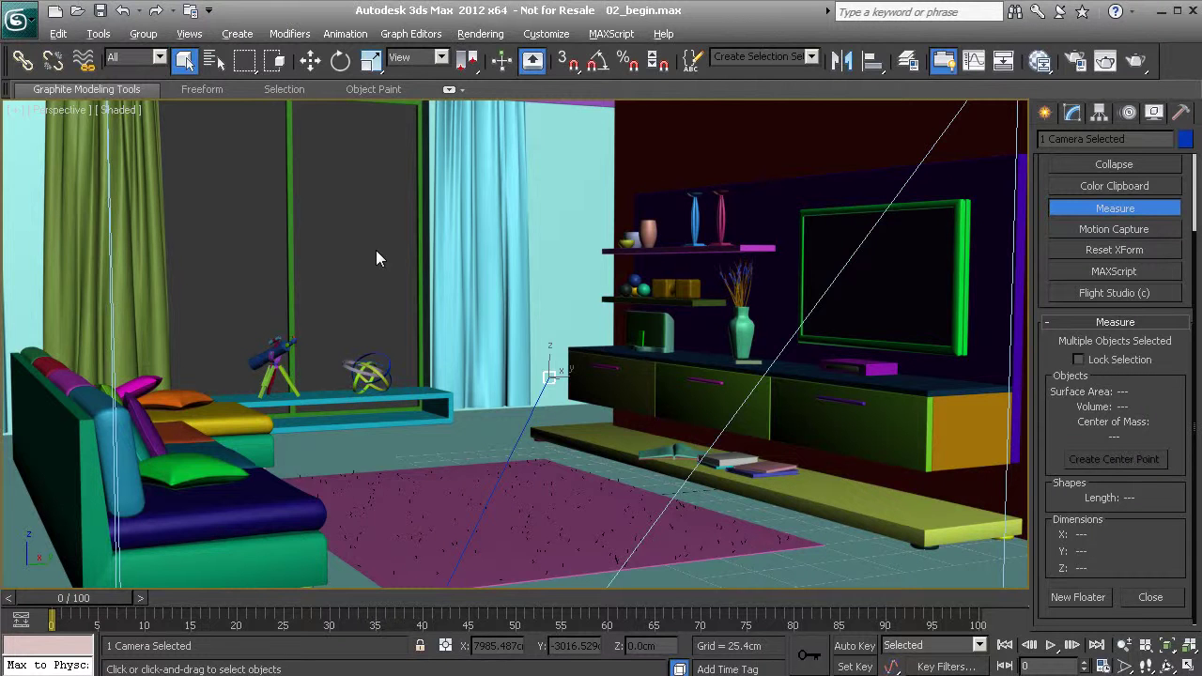
pyautogui.hotkey('alt', 'w')
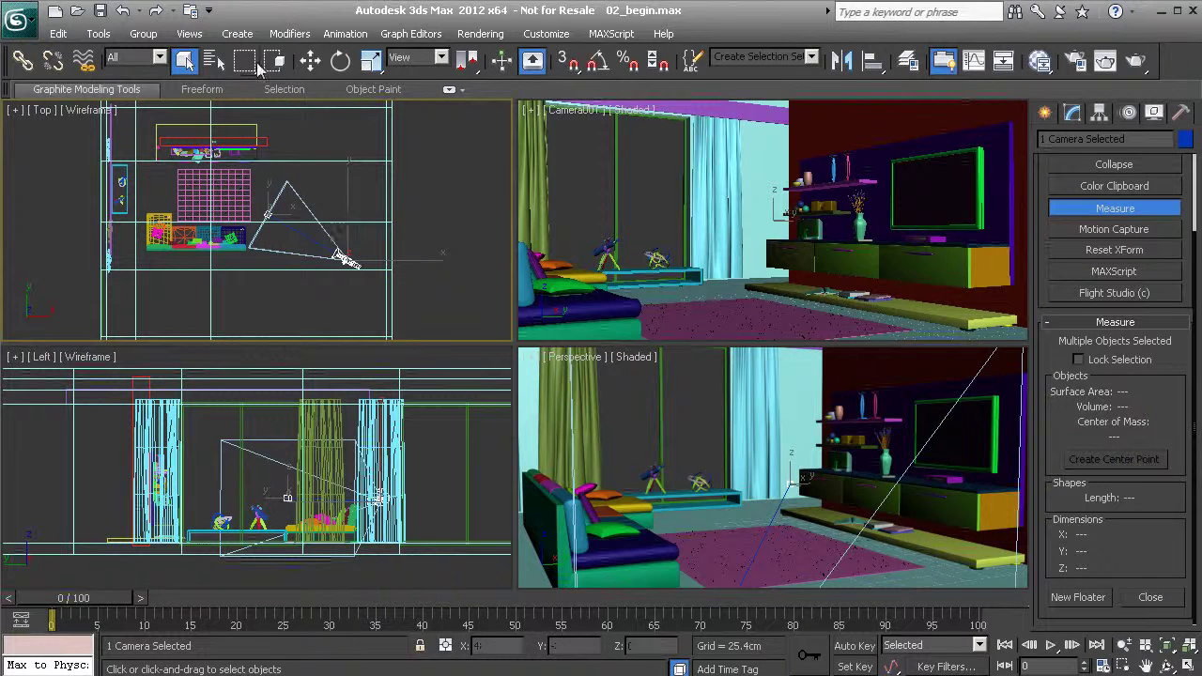
# - Create a Daylight system in the top view with its compass between rug and sofa, accepting the recommended Logarithmic Exposure Control
pyautogui.click(239, 37)
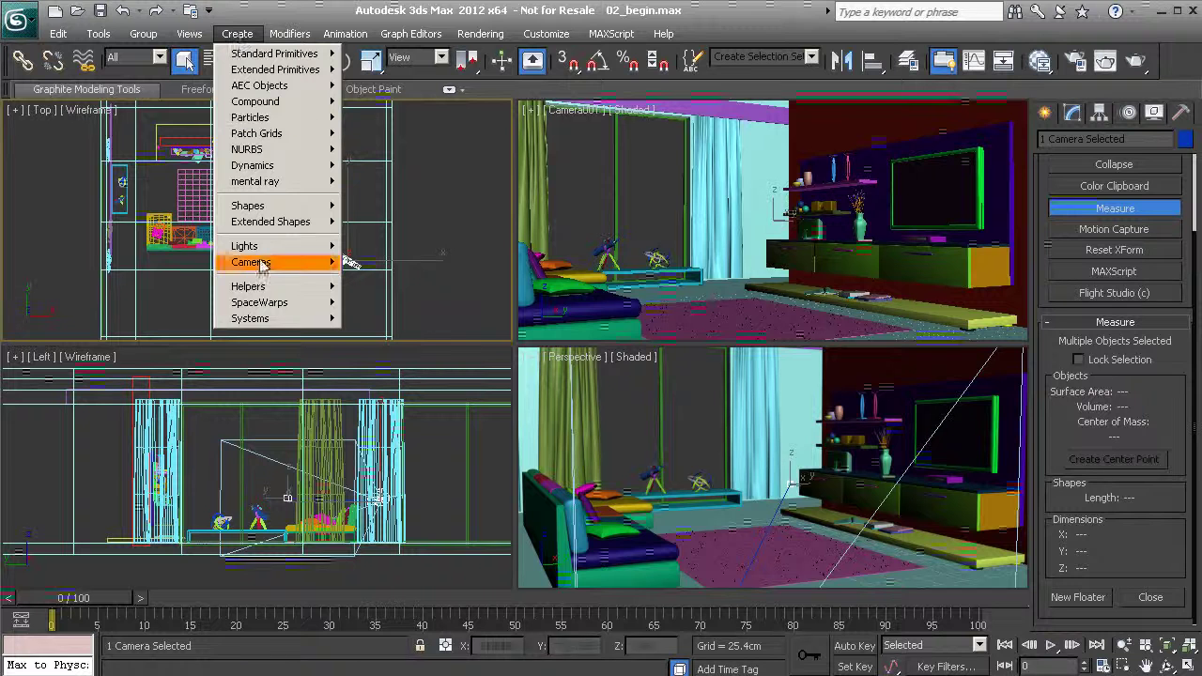
pyautogui.moveTo(263, 321)
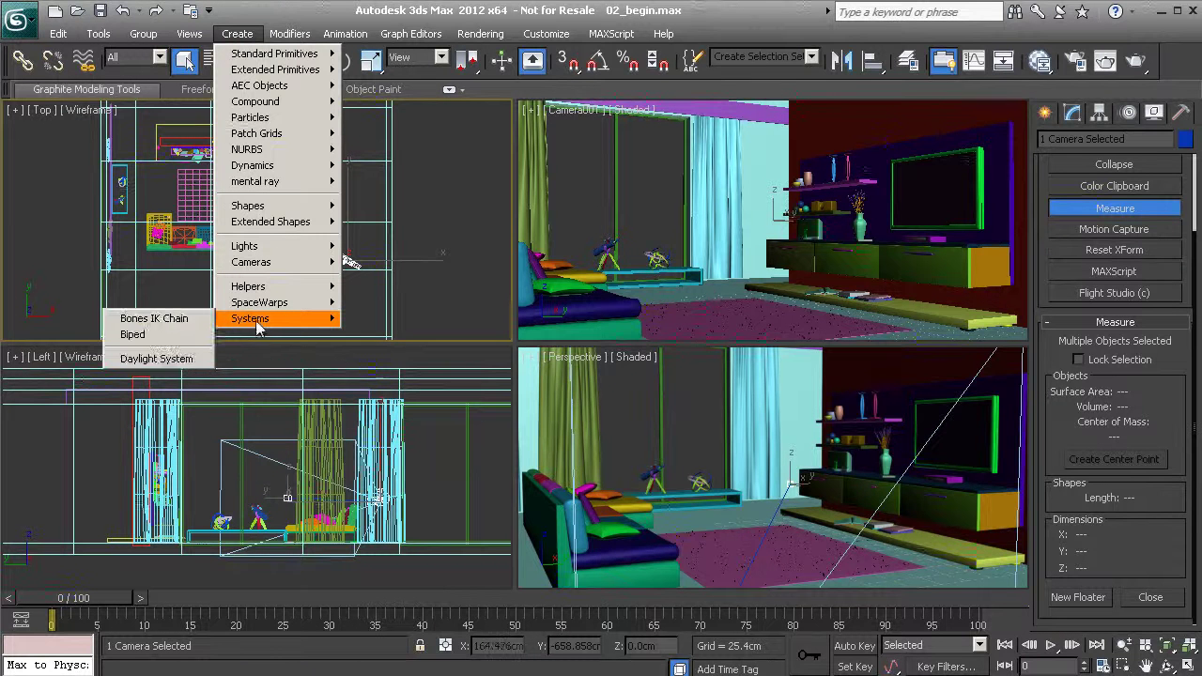
pyautogui.click(157, 359)
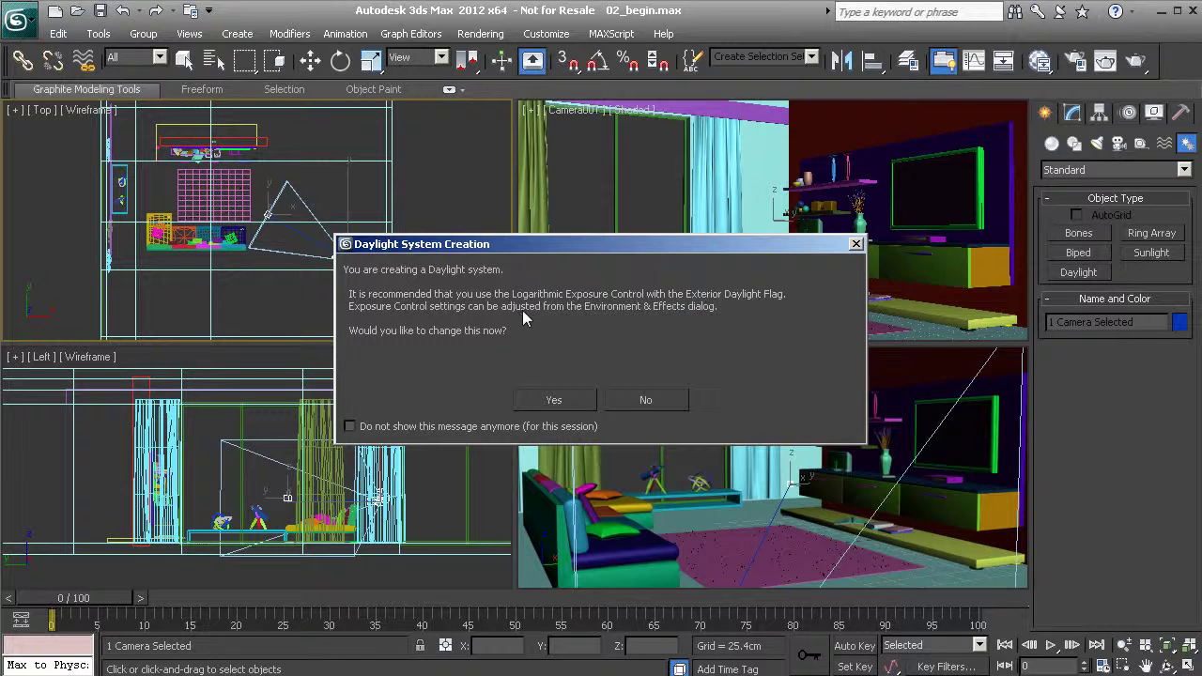
pyautogui.click(554, 401)
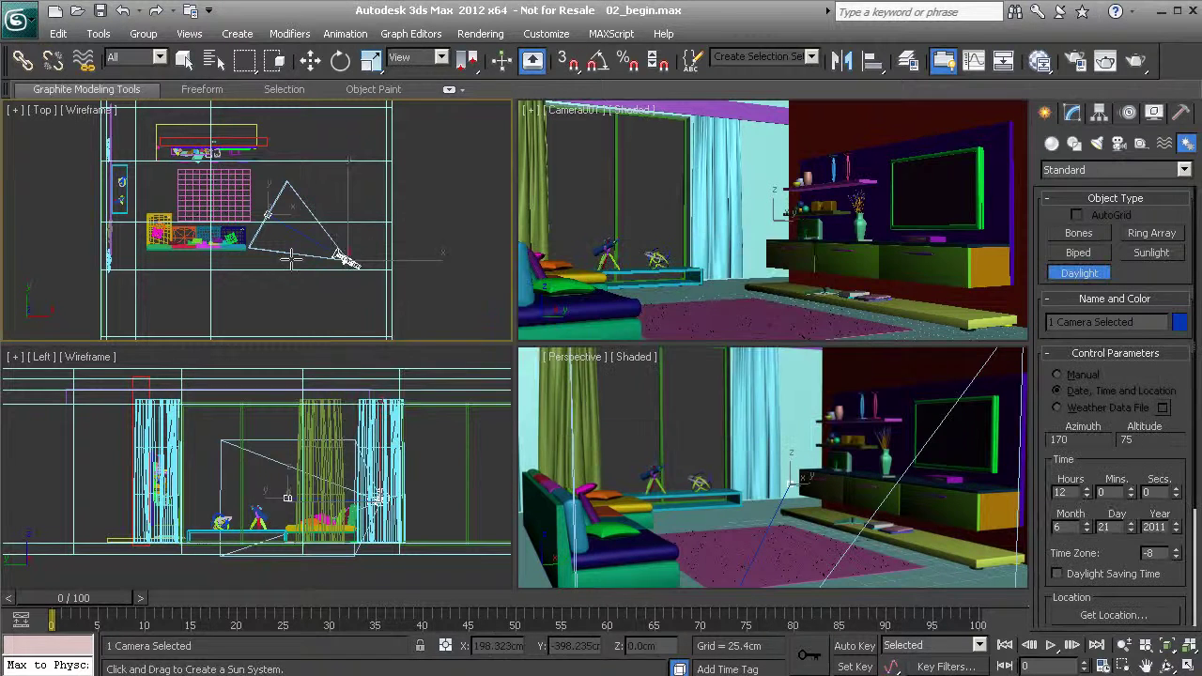
pyautogui.moveTo(239, 222); pyautogui.dragTo(268, 306)
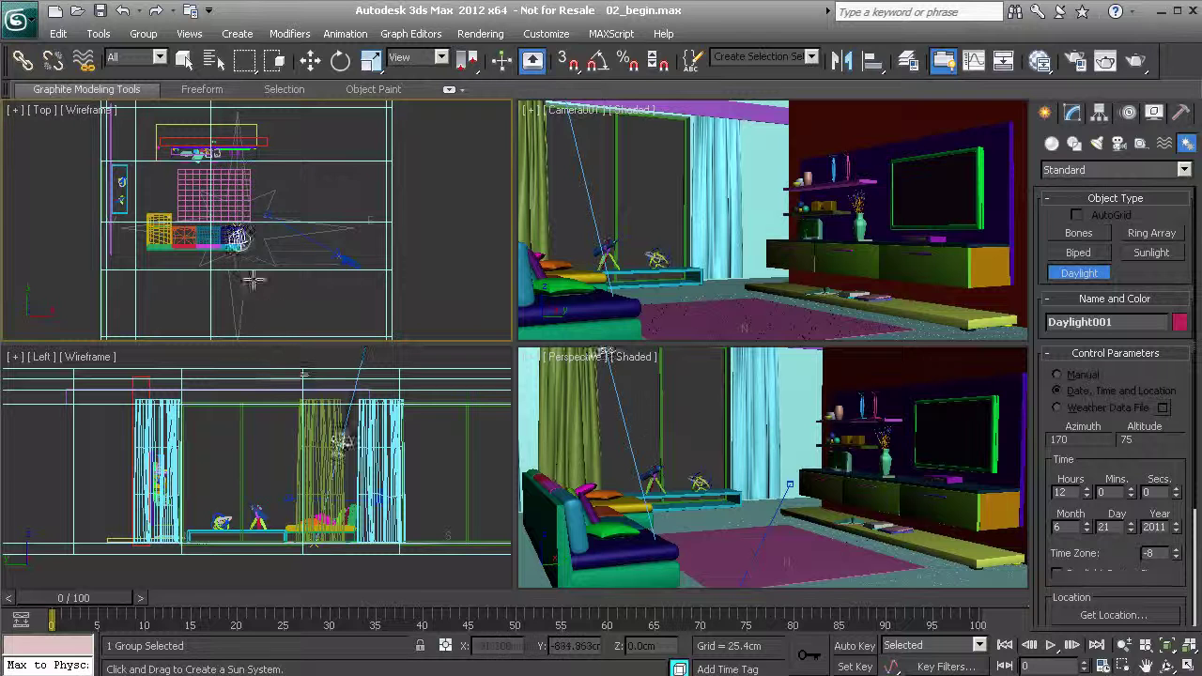
pyautogui.click(279, 364)
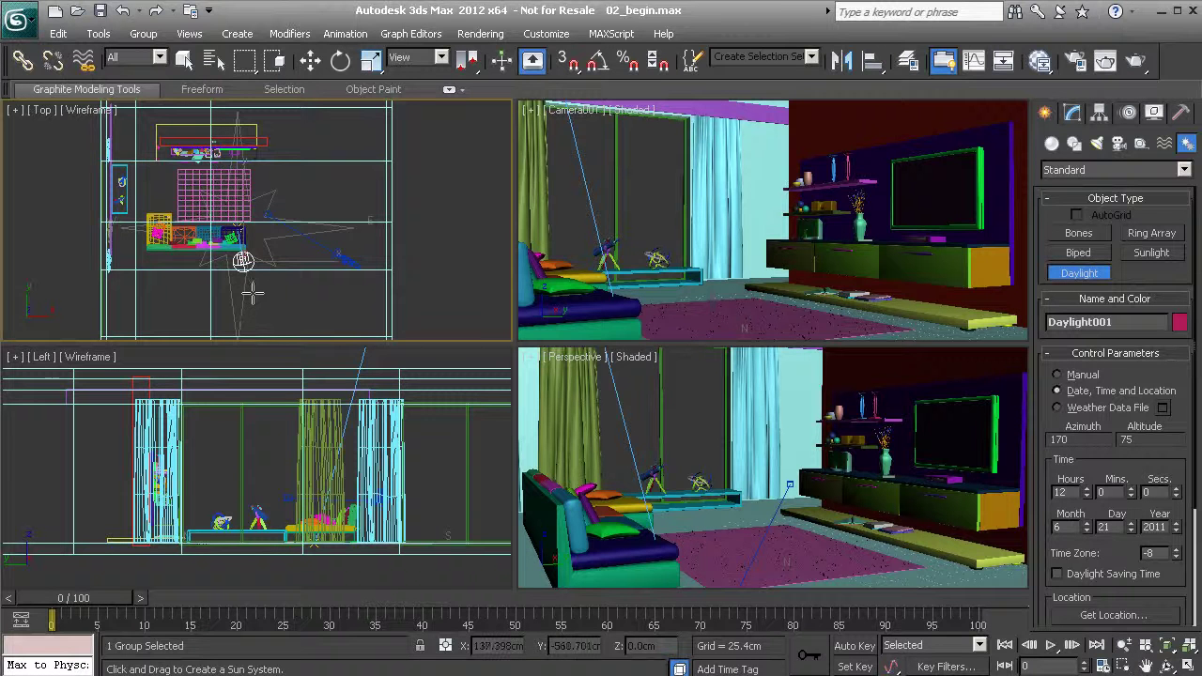
pyautogui.rightClick(243, 262)
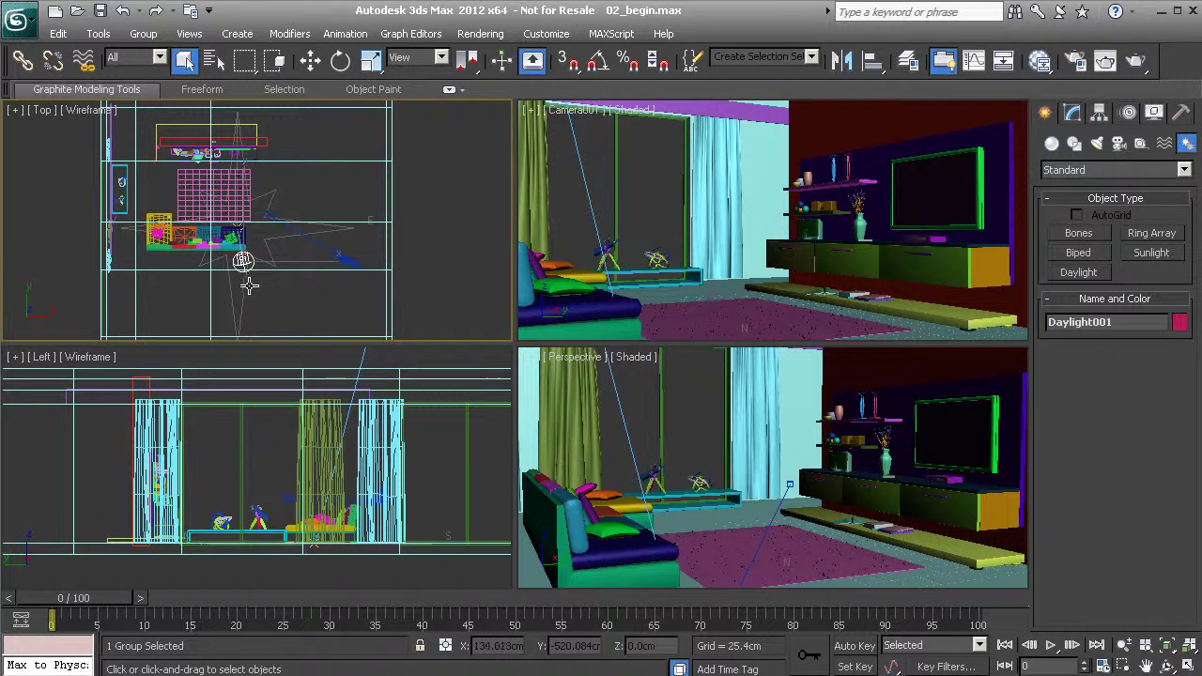
# - Select the Daylight system's sun object in the top view and set its time of day to 9 hours
pyautogui.click(250, 285)
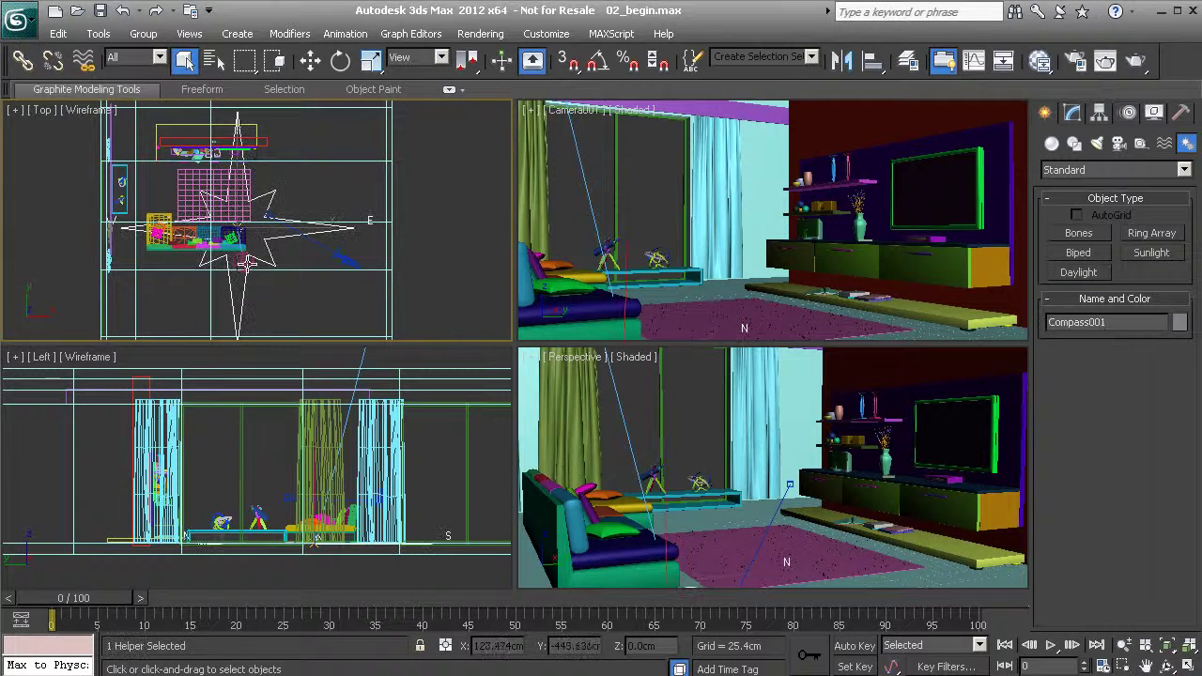
pyautogui.scroll(3, 238, 272)
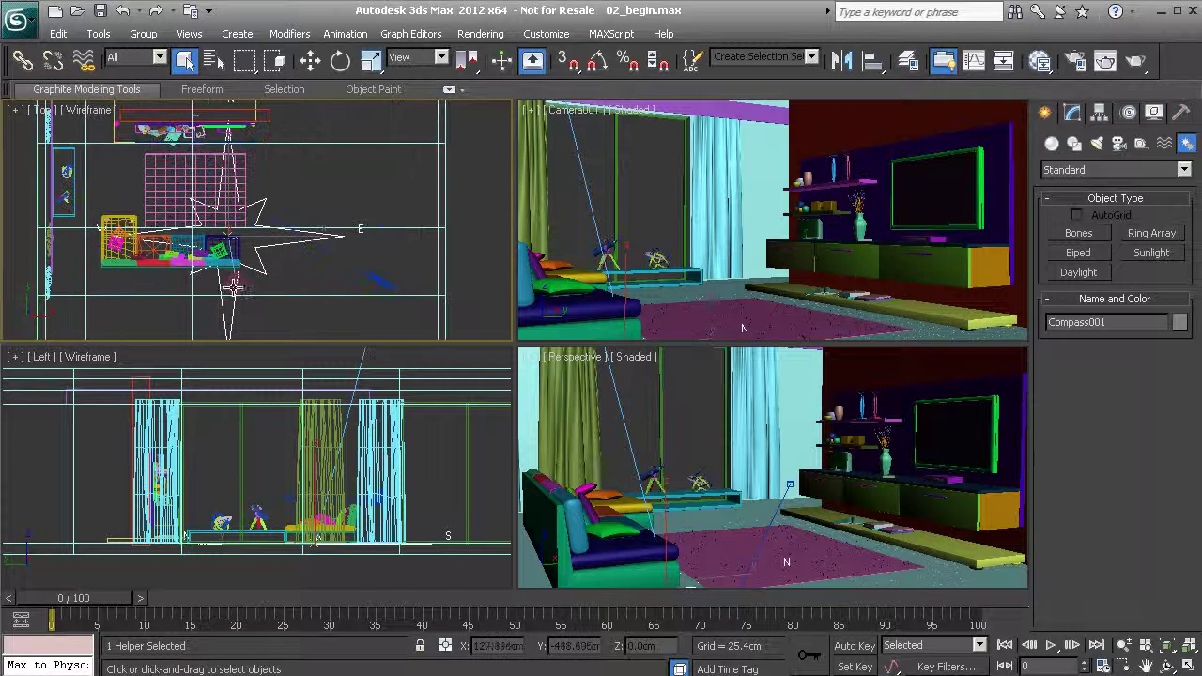
pyautogui.click(235, 279)
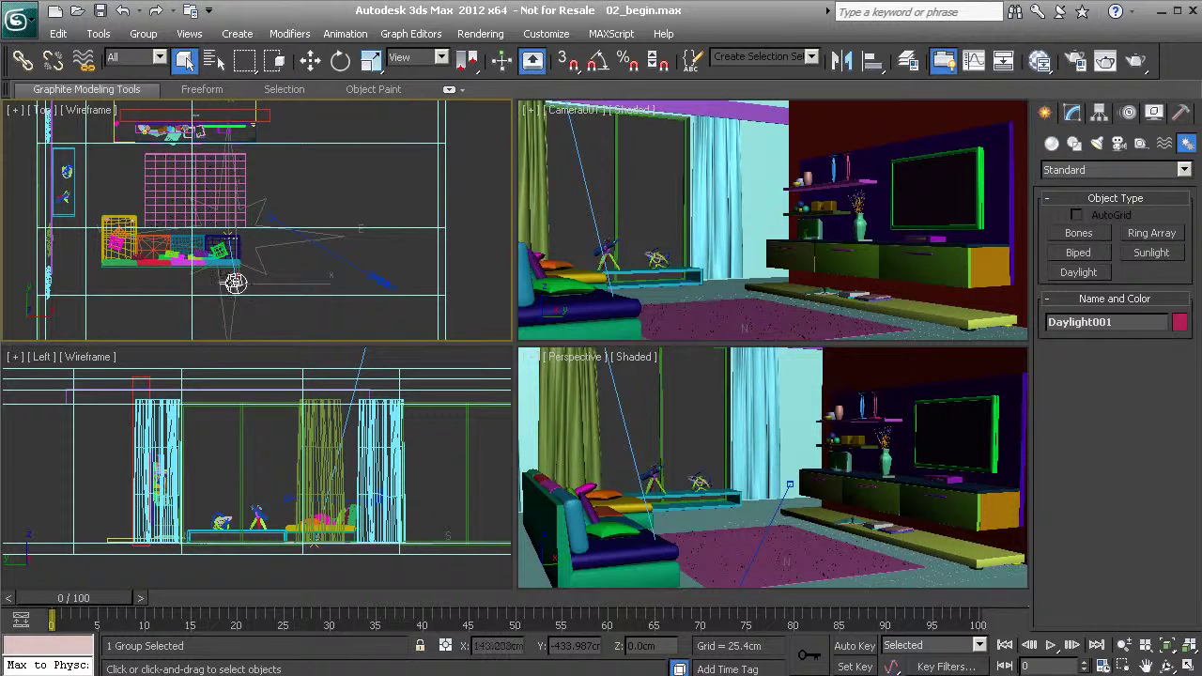
pyautogui.moveTo(236, 279); pyautogui.dragTo(256, 288, button='middle')
pyautogui.moveTo(248, 229); pyautogui.dragTo(283, 217, button='middle')
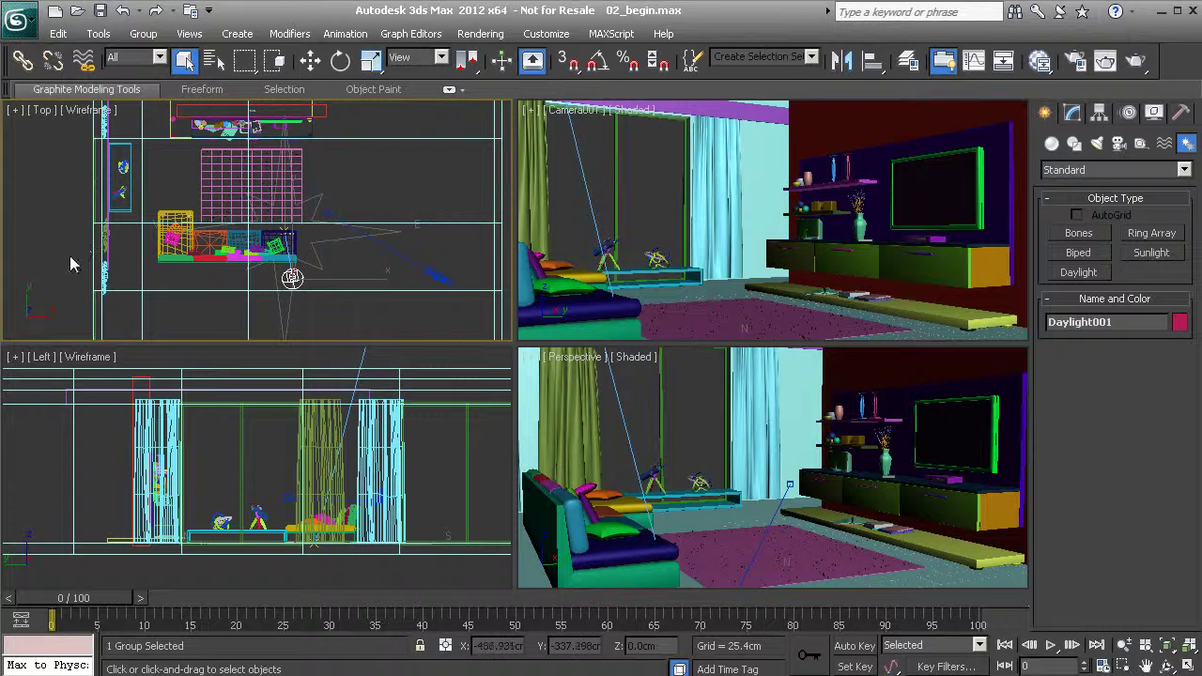
pyautogui.click(1072, 113)
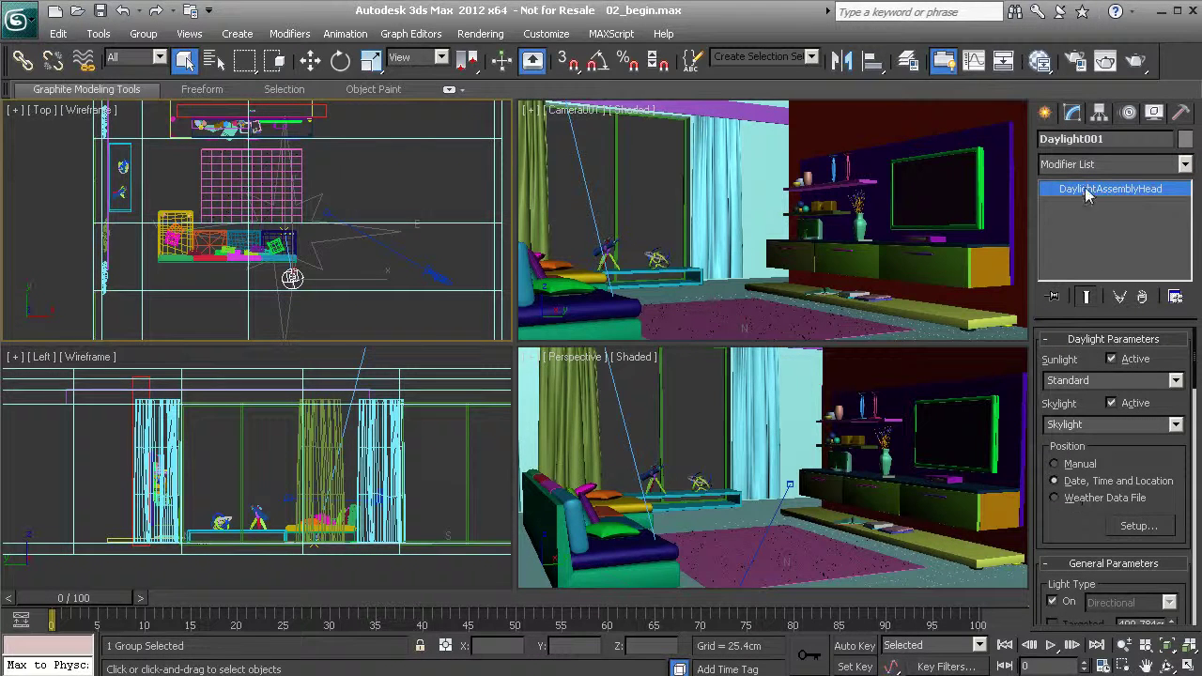
pyautogui.click(1138, 526)
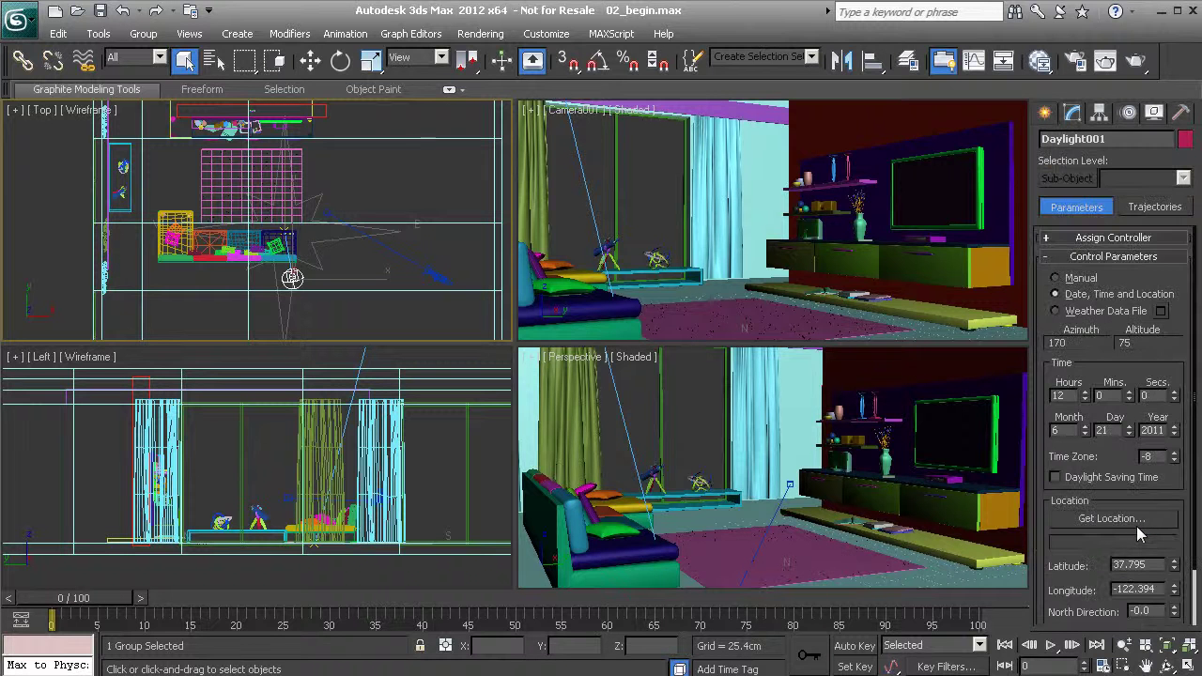
pyautogui.moveTo(1087, 400); pyautogui.dragTo(1087, 402)
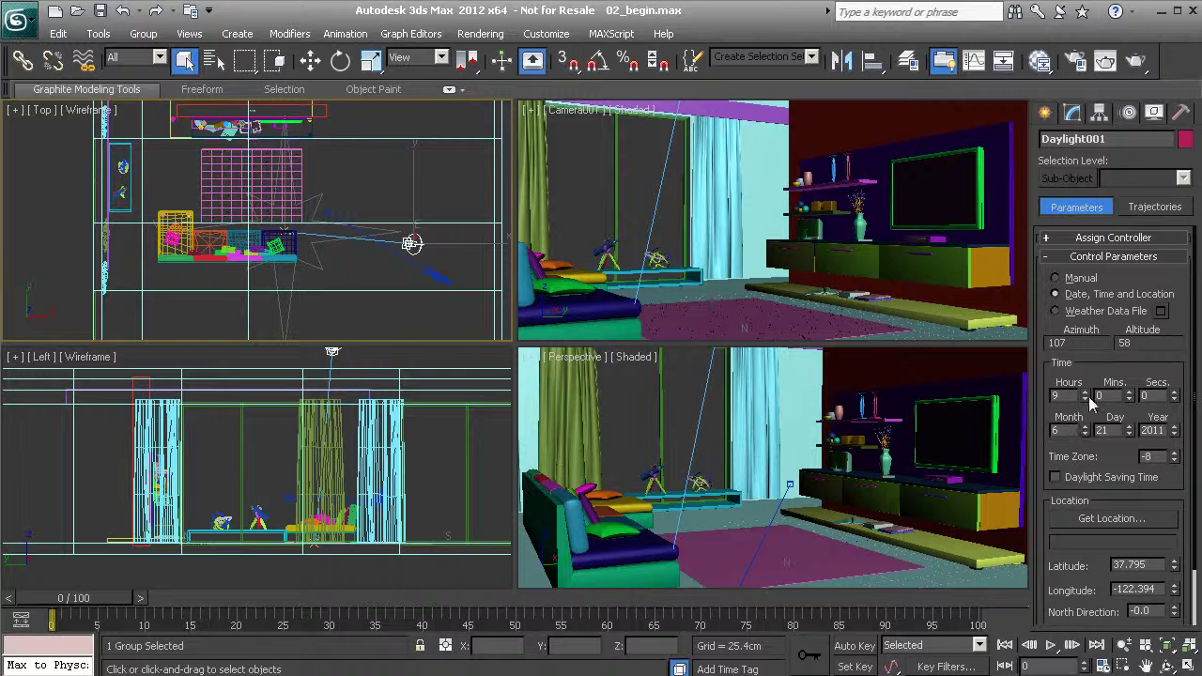
# - Rotate the Daylight system's North Direction to 117 so the sun comes in from the window side
pyautogui.moveTo(306, 246); pyautogui.dragTo(307, 234, button='middle')
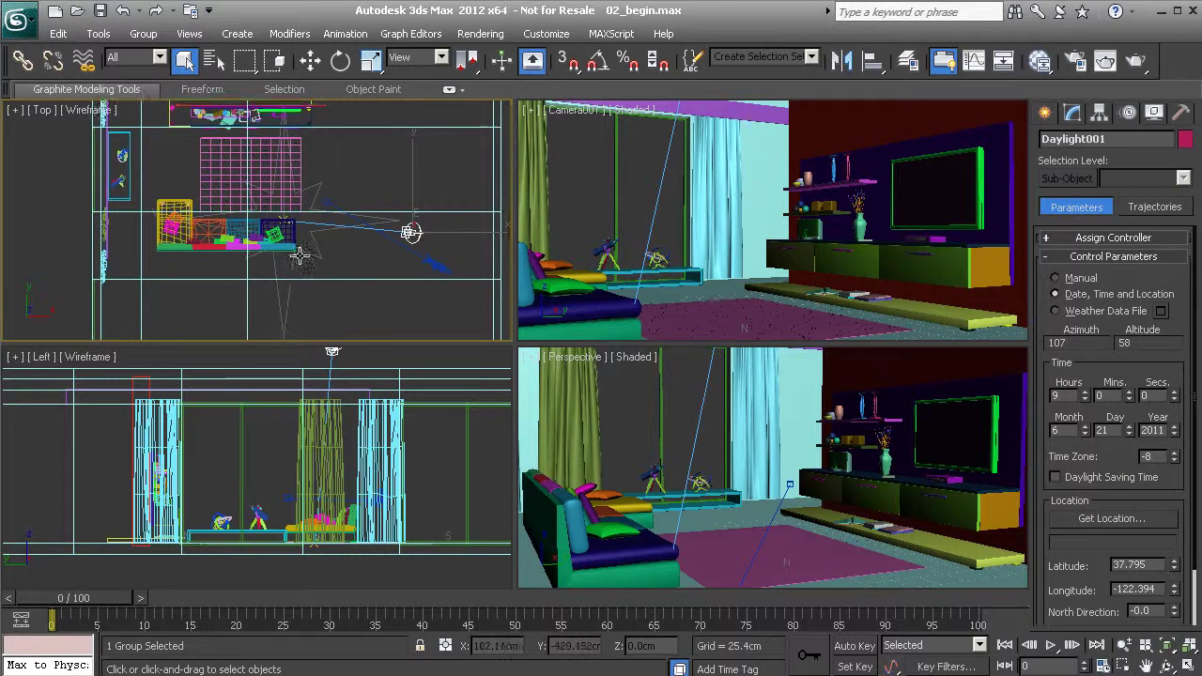
pyautogui.scroll(-3, 306, 234)
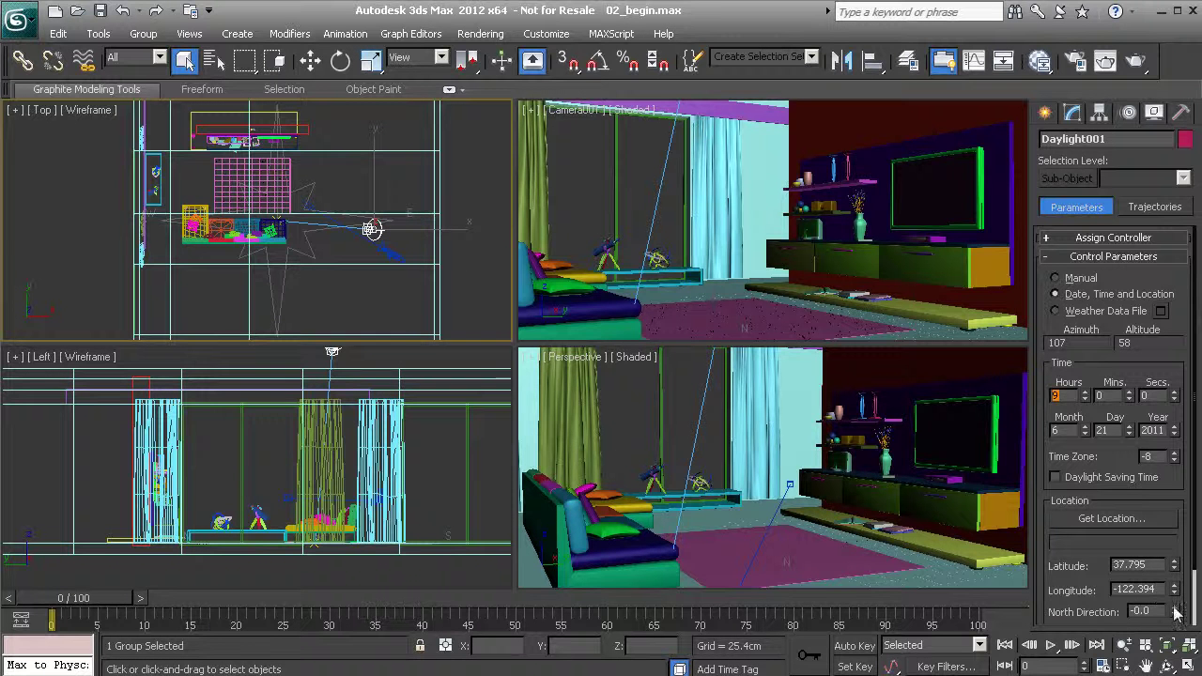
pyautogui.moveTo(1178, 612); pyautogui.dragTo(1147, 498)
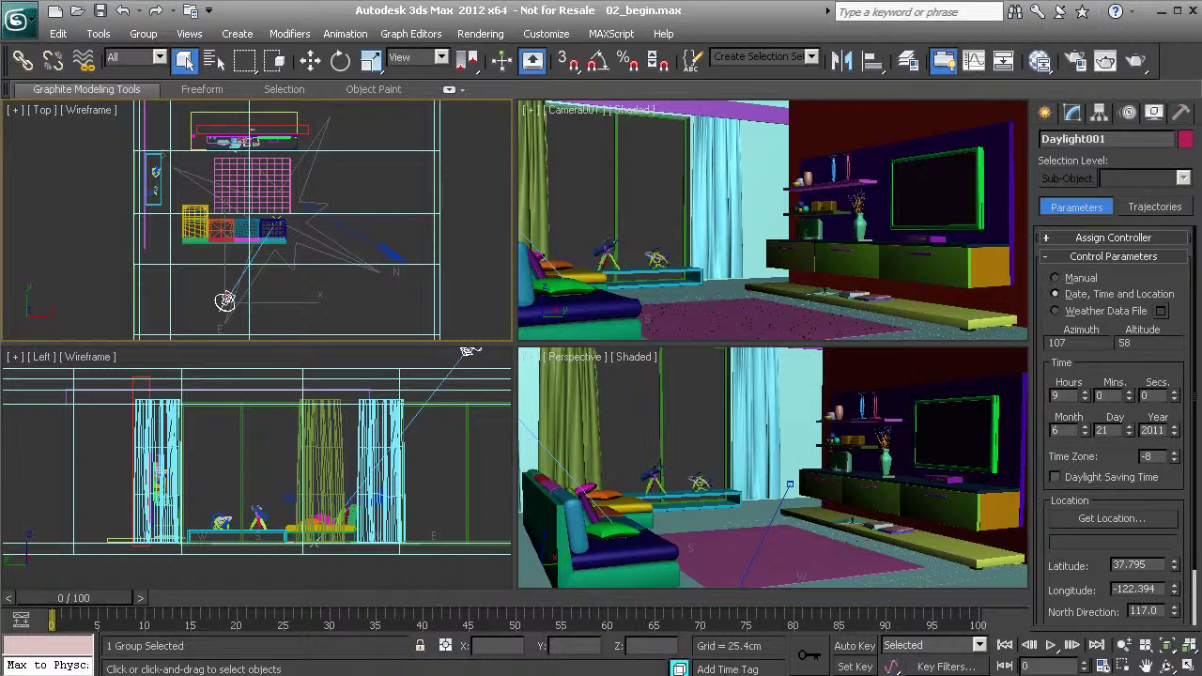
pyautogui.doubleClick(1161, 611)
# - Render the Camera001 view and lock the rendering to that viewport
pyautogui.click(664, 225)
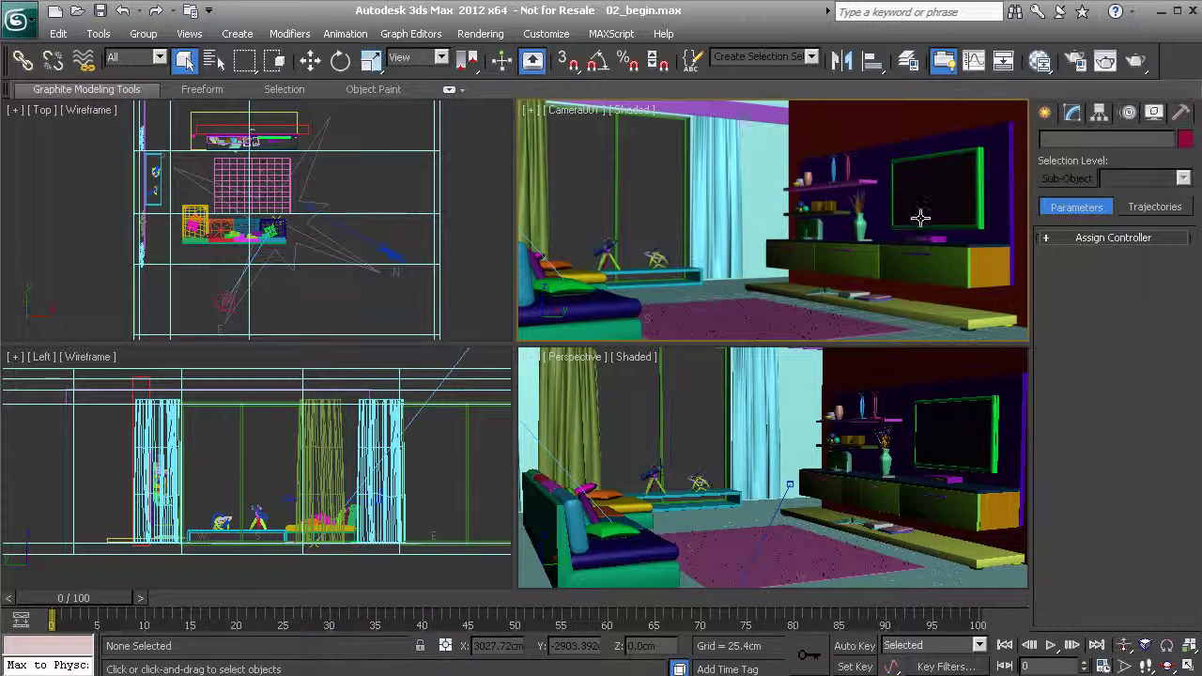
pyautogui.hotkey('shift', 'q')
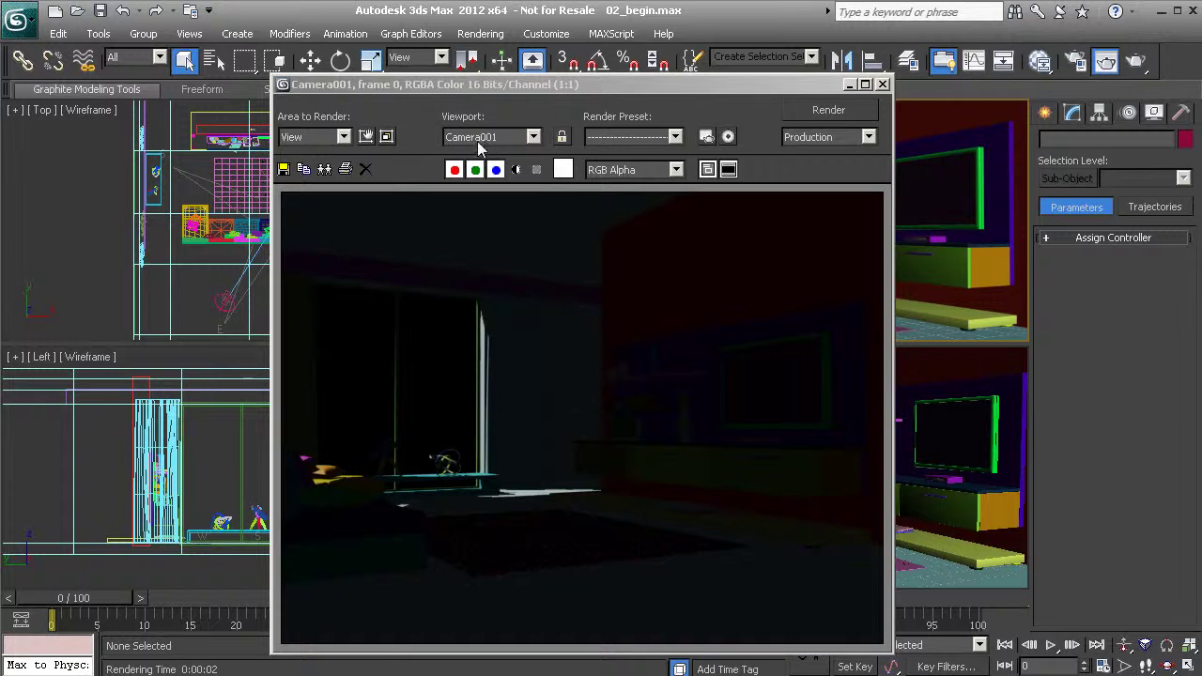
pyautogui.click(561, 136)
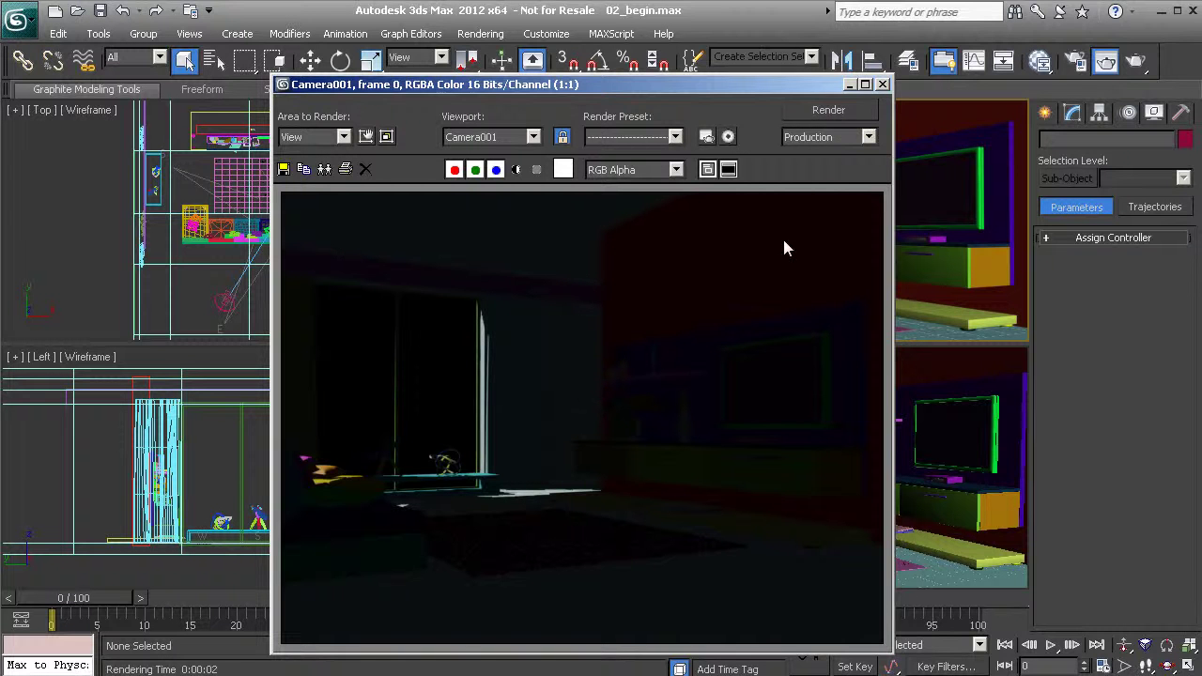
# - Assign the mental ray Renderer as the production renderer in the render setup
pyautogui.click(708, 137)
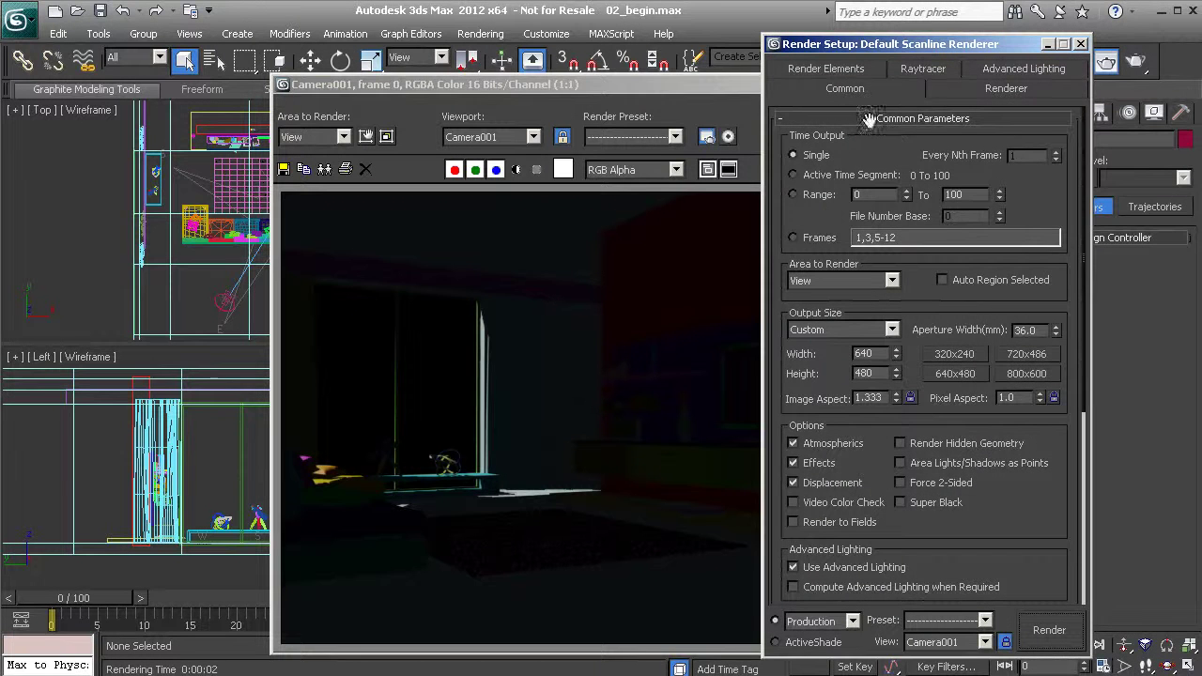
pyautogui.moveTo(1059, 564); pyautogui.dragTo(1053, 210)
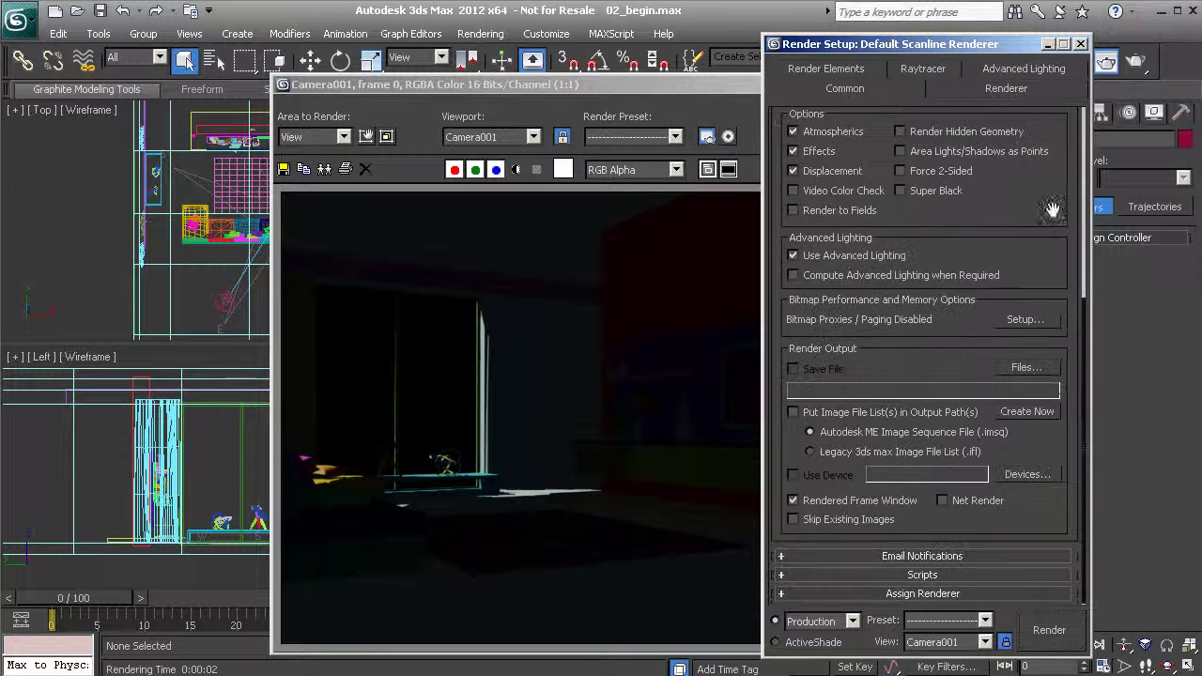
pyautogui.click(999, 596)
pyautogui.click(1029, 512)
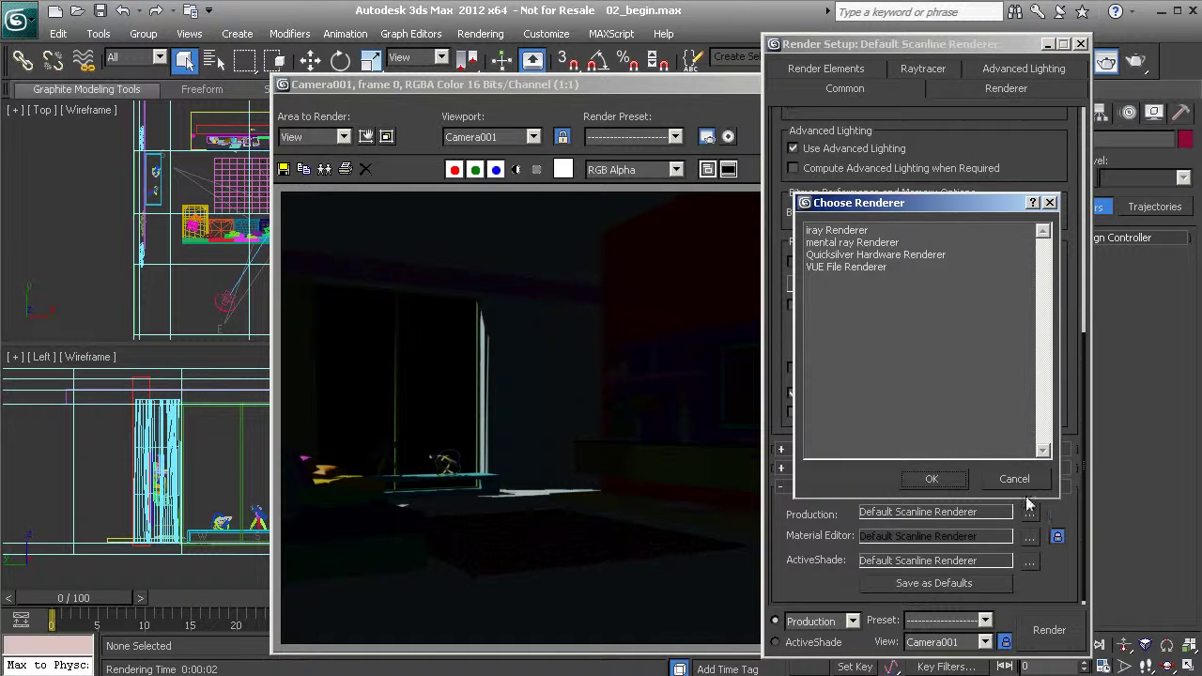
pyautogui.click(844, 243)
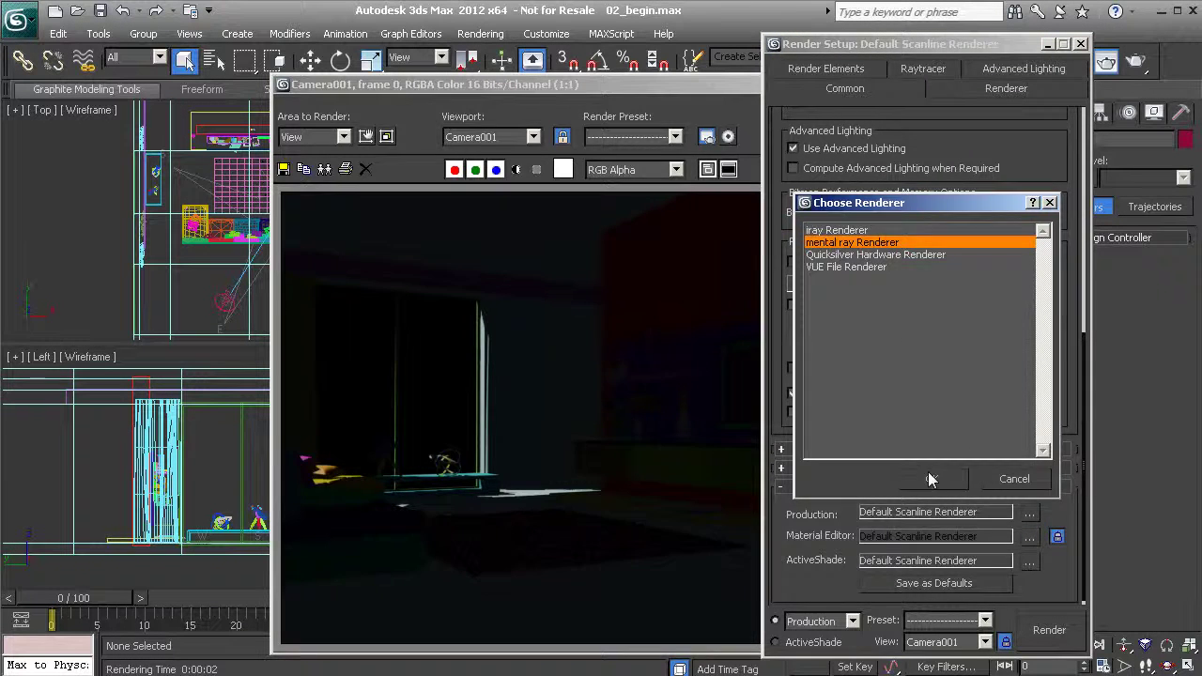
pyautogui.click(930, 479)
# - Enable Force 2-Sided in the render options and render the Camera001 view again, closing the render setup
pyautogui.scroll(5, 1021, 360)
pyautogui.scroll(3, 1021, 360)
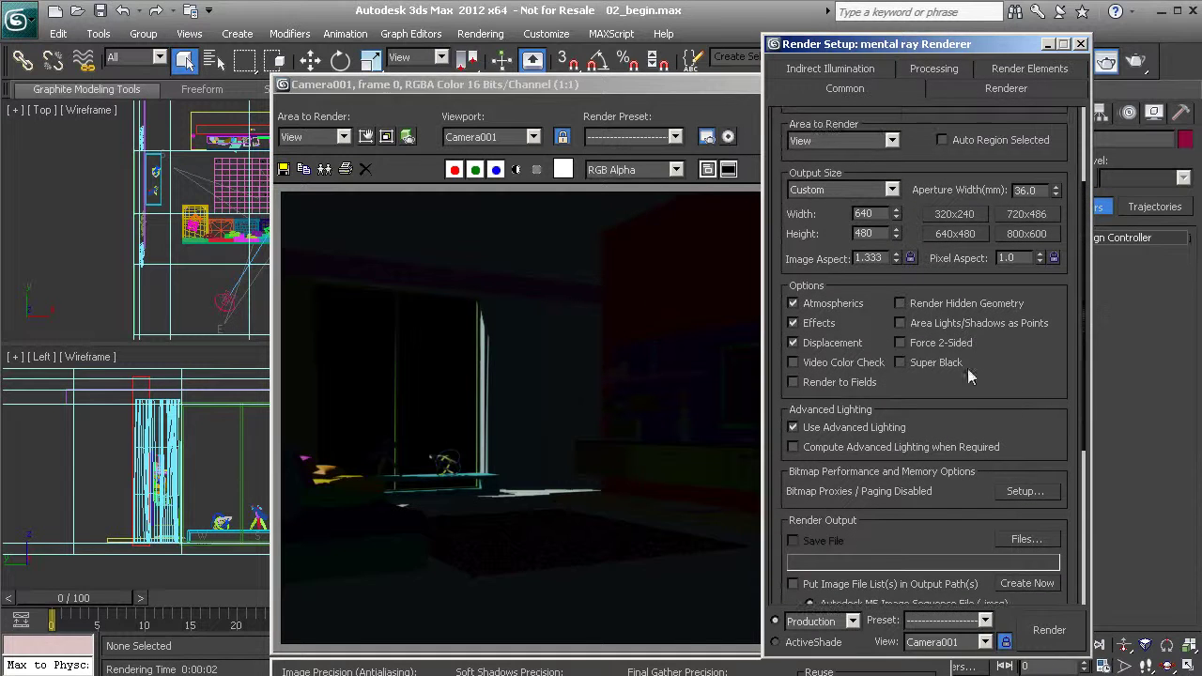
pyautogui.click(941, 345)
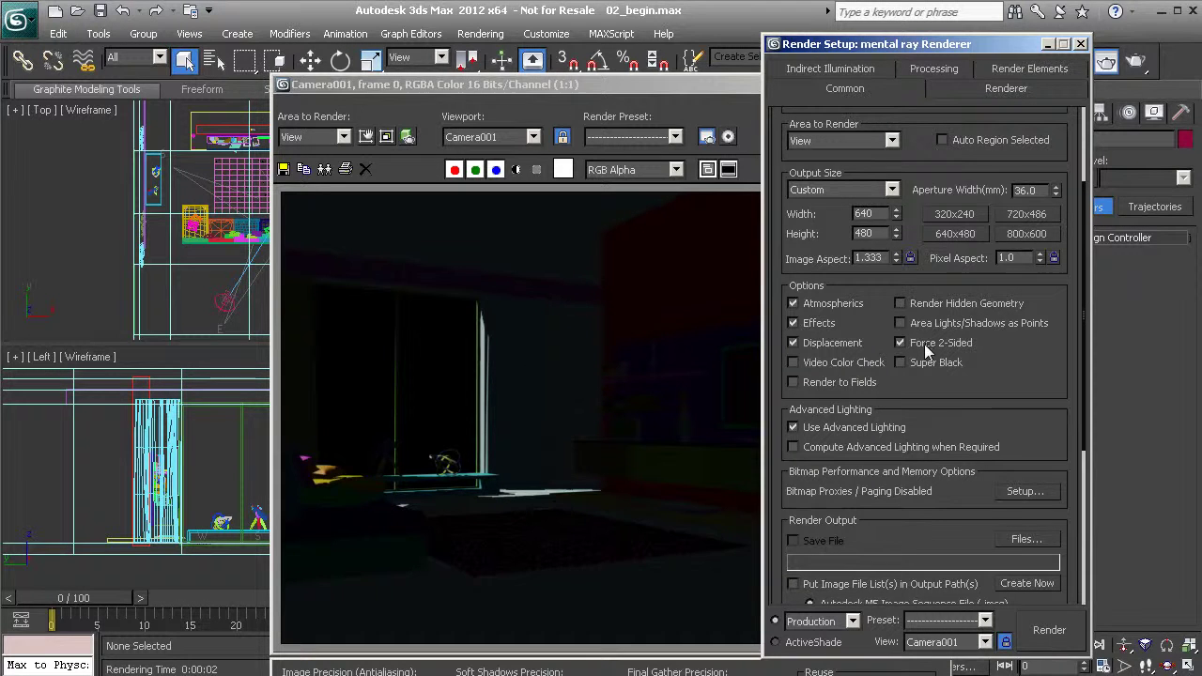
pyautogui.click(1044, 629)
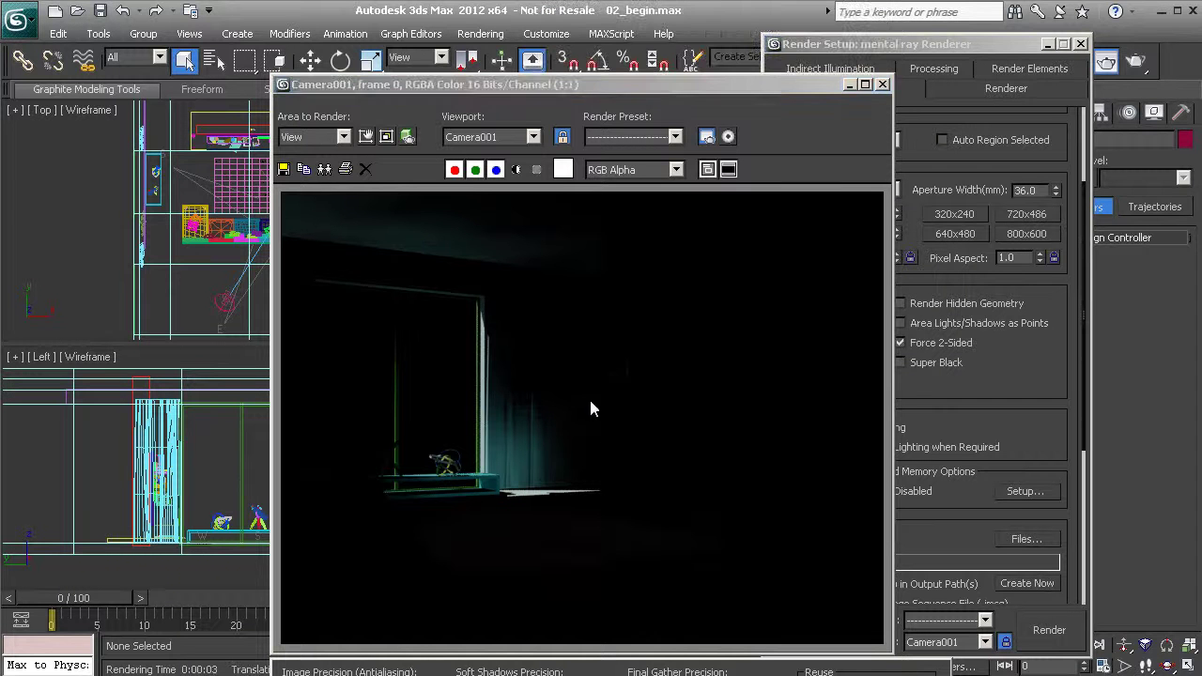
pyautogui.click(1080, 44)
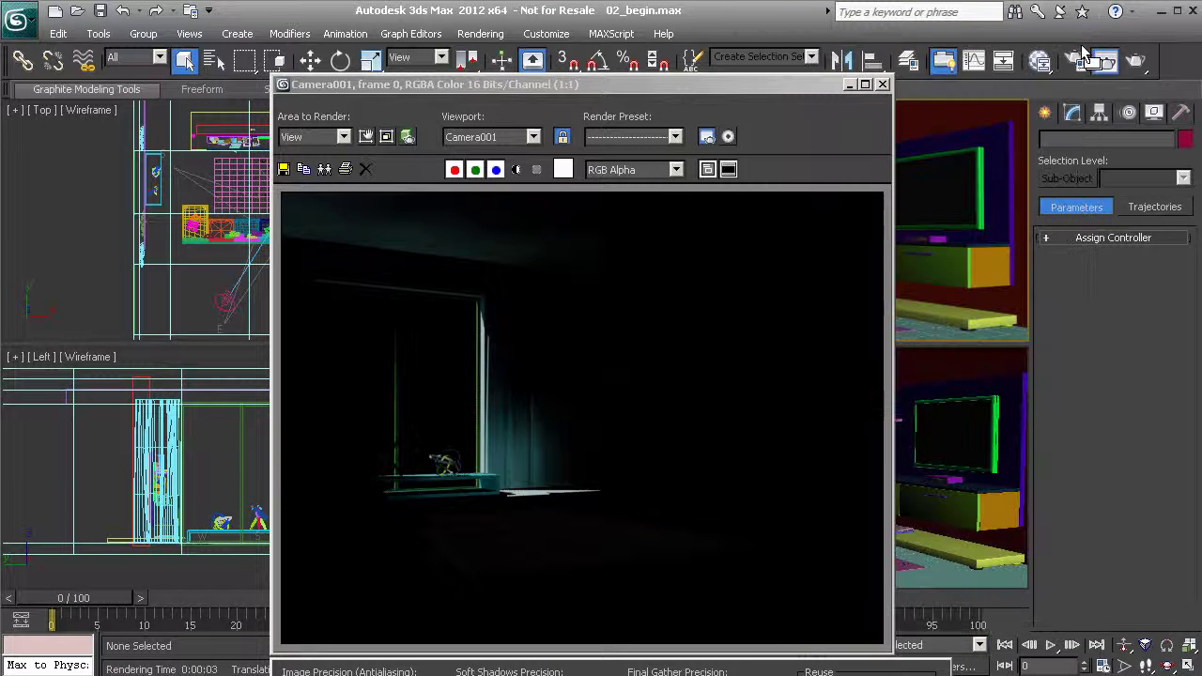
pyautogui.moveTo(636, 84); pyautogui.dragTo(662, 50)
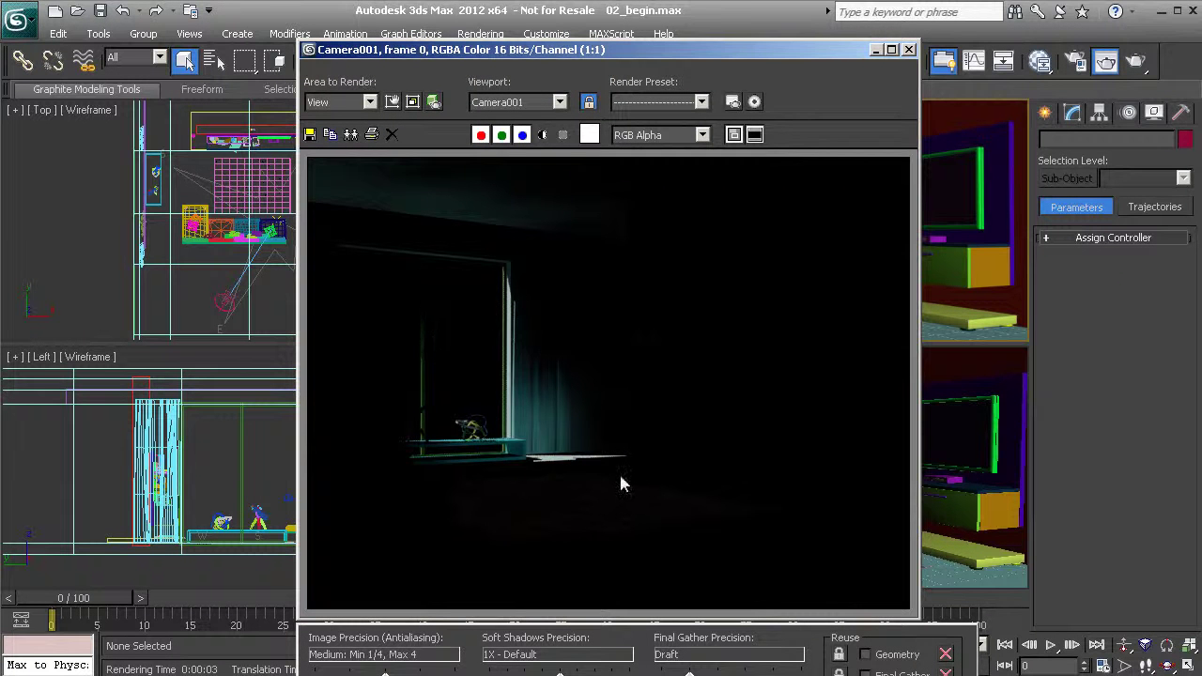